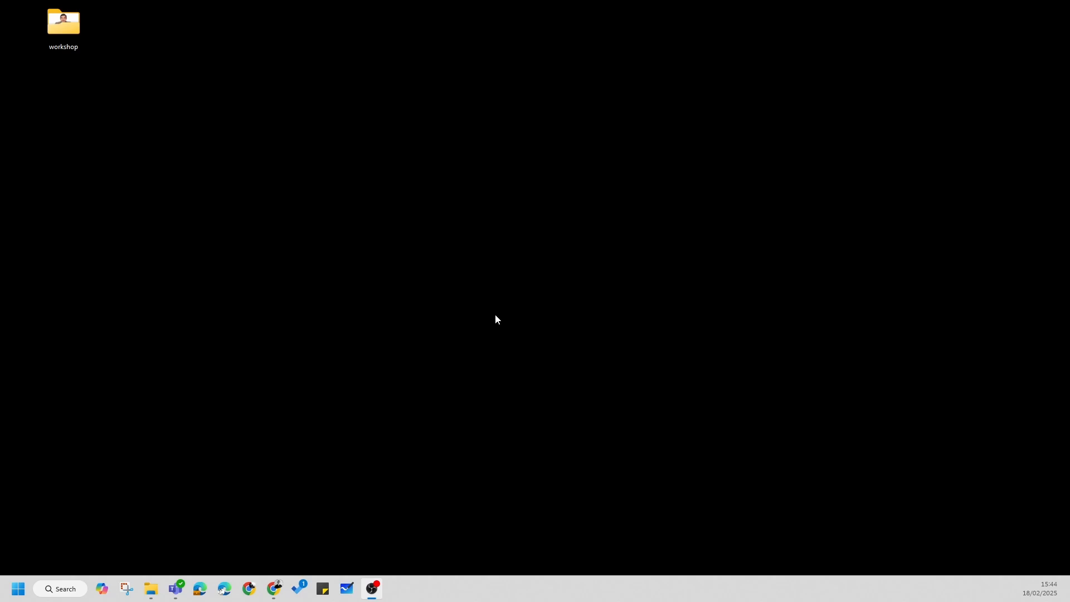
# Step: Find GIMP 2.10.38 on the computer and launch it
pyautogui.click(48, 588)
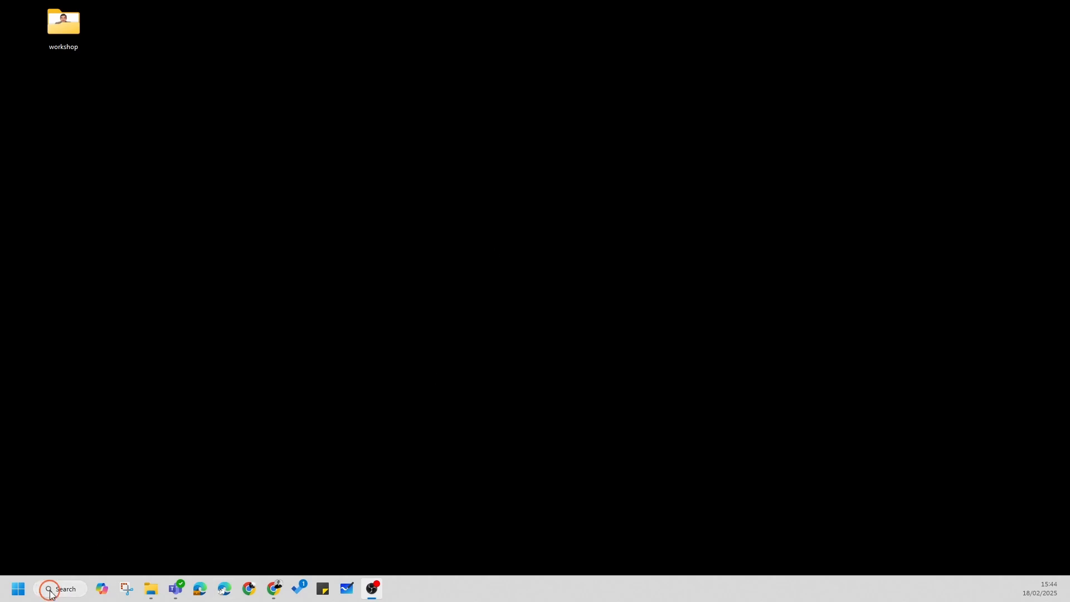
pyautogui.write('gimp')
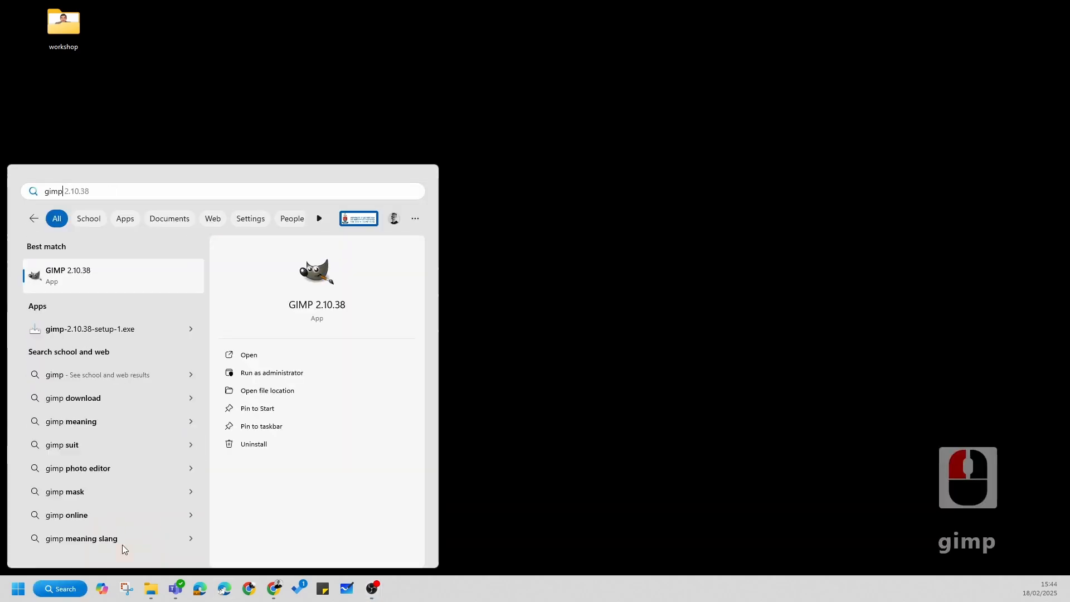
pyautogui.click(43, 290)
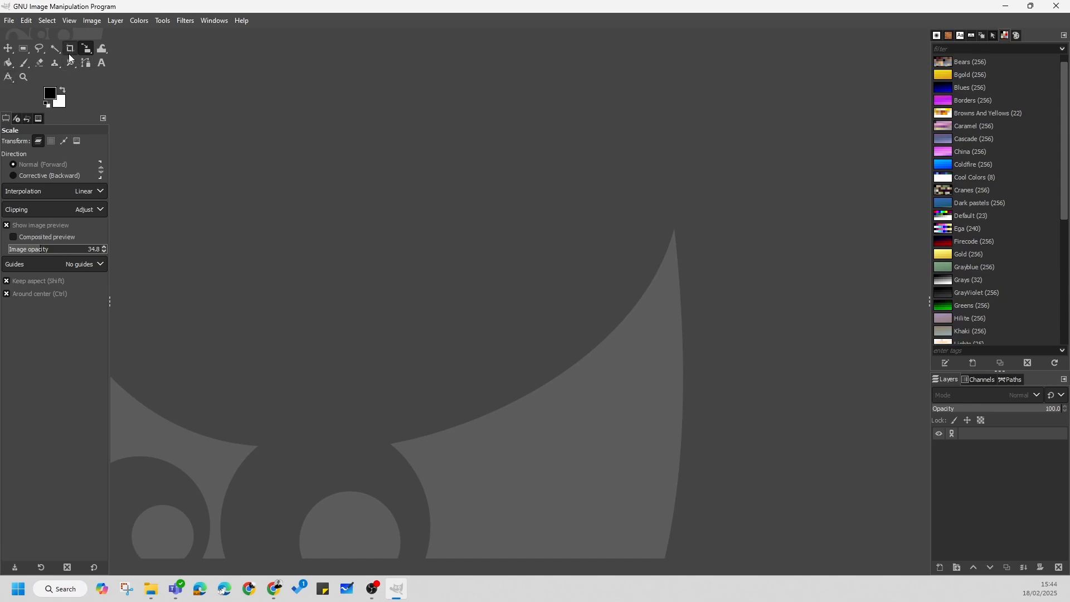
# Step: Turn off tool groups in the toolbox preferences so every tool is shown separately, and apply the change
pyautogui.click(27, 22)
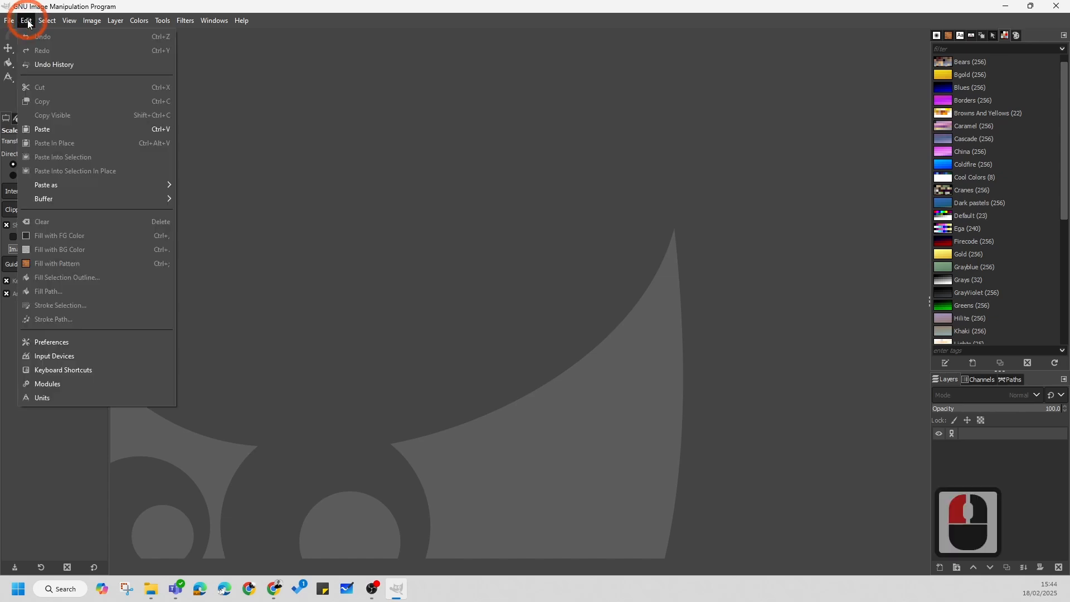
pyautogui.click(49, 341)
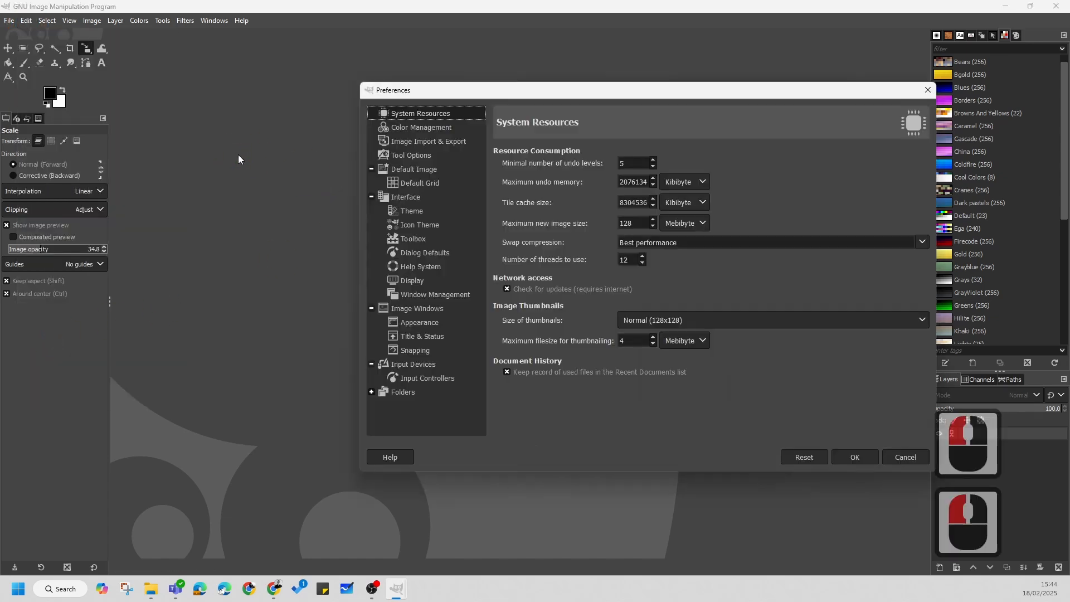
pyautogui.moveTo(645, 94); pyautogui.dragTo(508, 80)
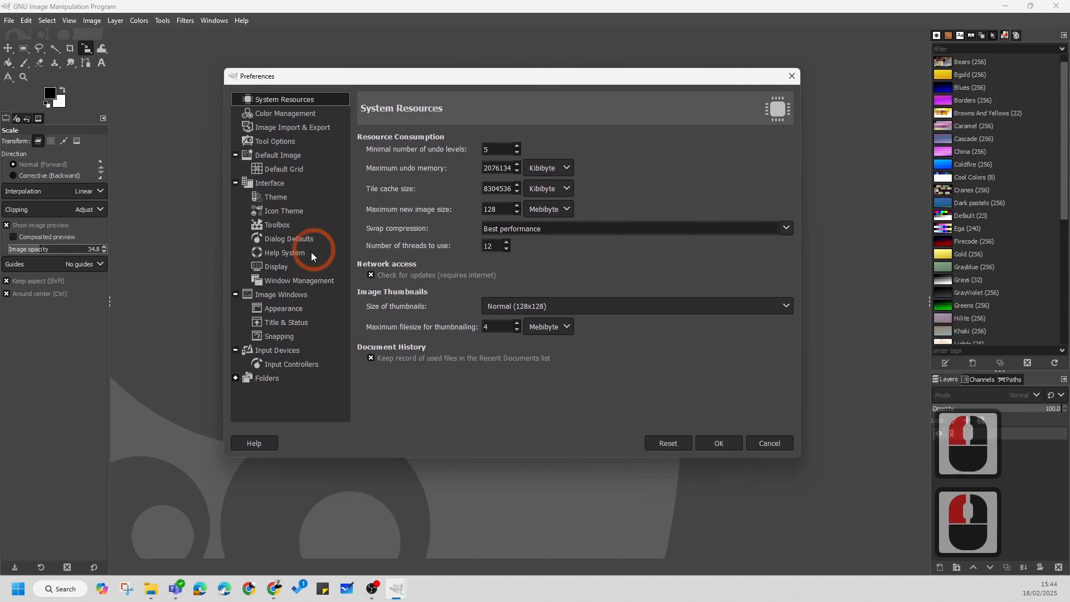
pyautogui.click(278, 227)
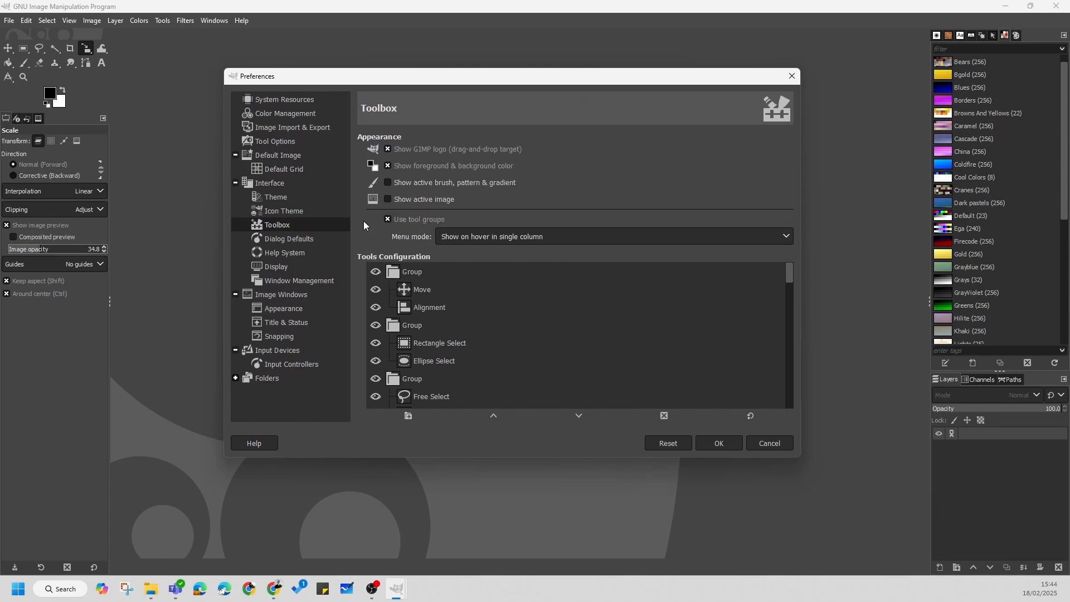
pyautogui.click(388, 219)
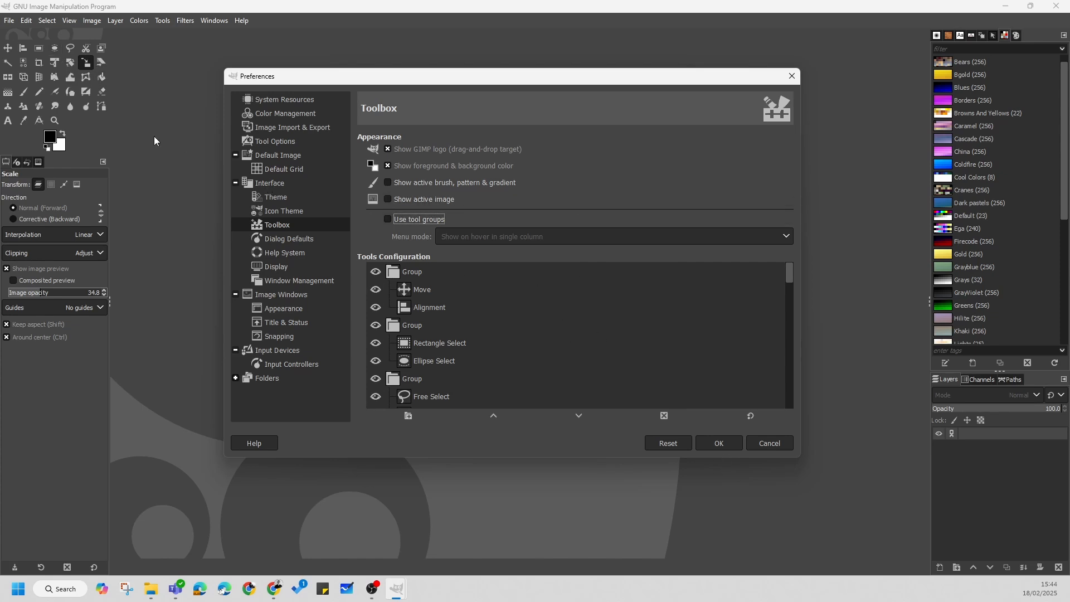
pyautogui.click(719, 443)
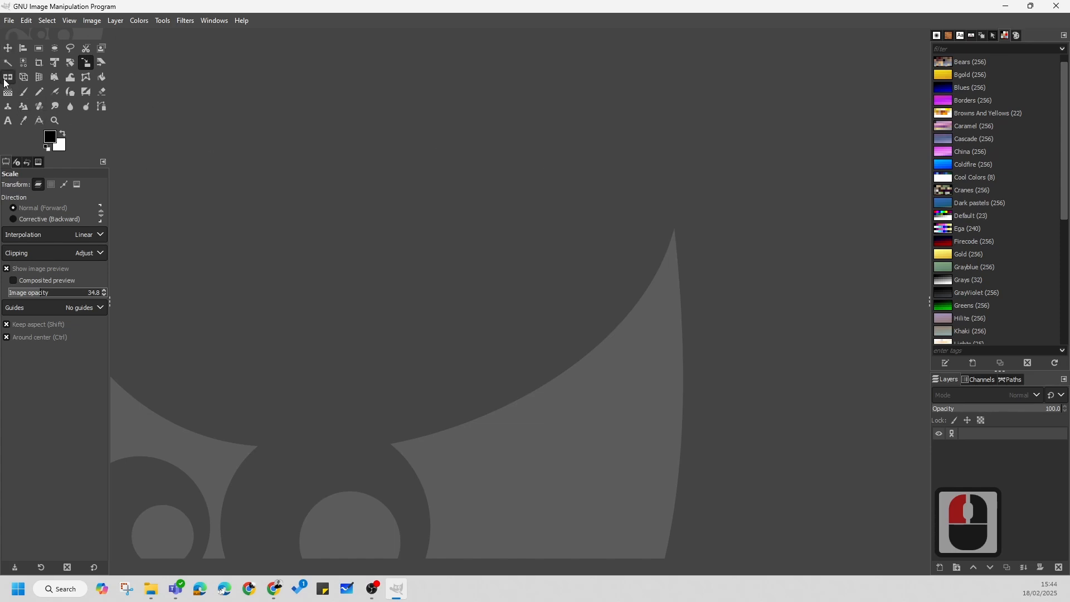
# Step: Start a new image and set its size to 1080 px wide by 1080 px high
pyautogui.click(9, 21)
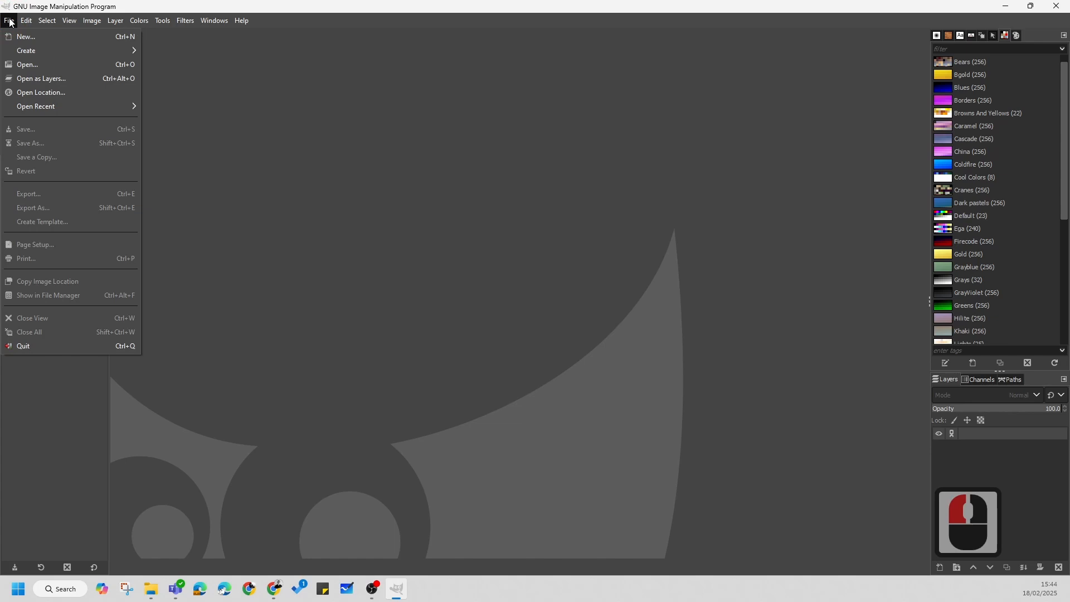
pyautogui.click(25, 37)
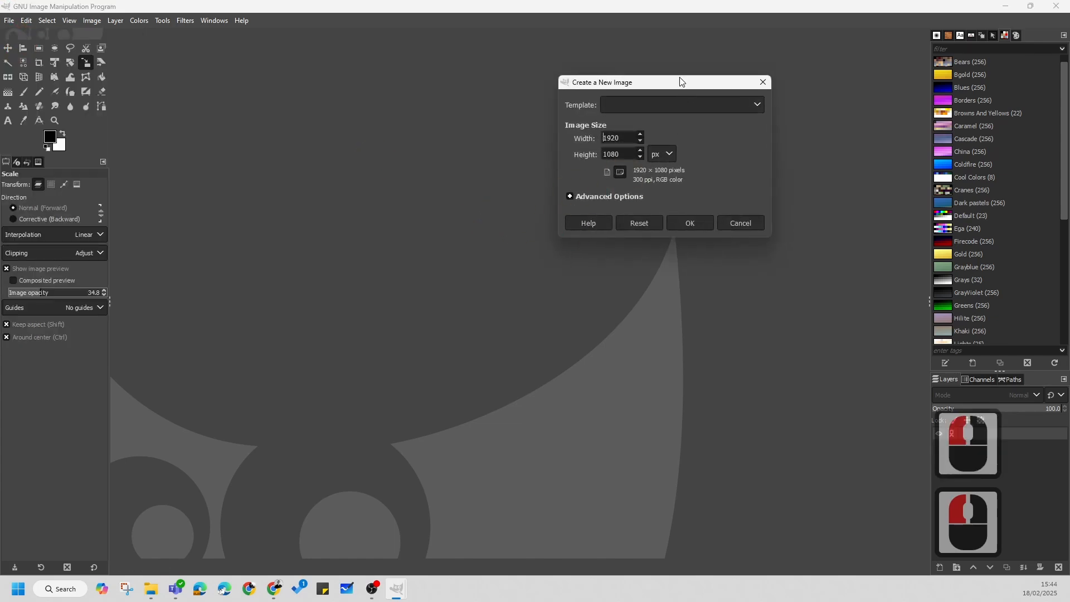
pyautogui.moveTo(680, 82); pyautogui.dragTo(569, 123)
pyautogui.doubleClick(513, 178)
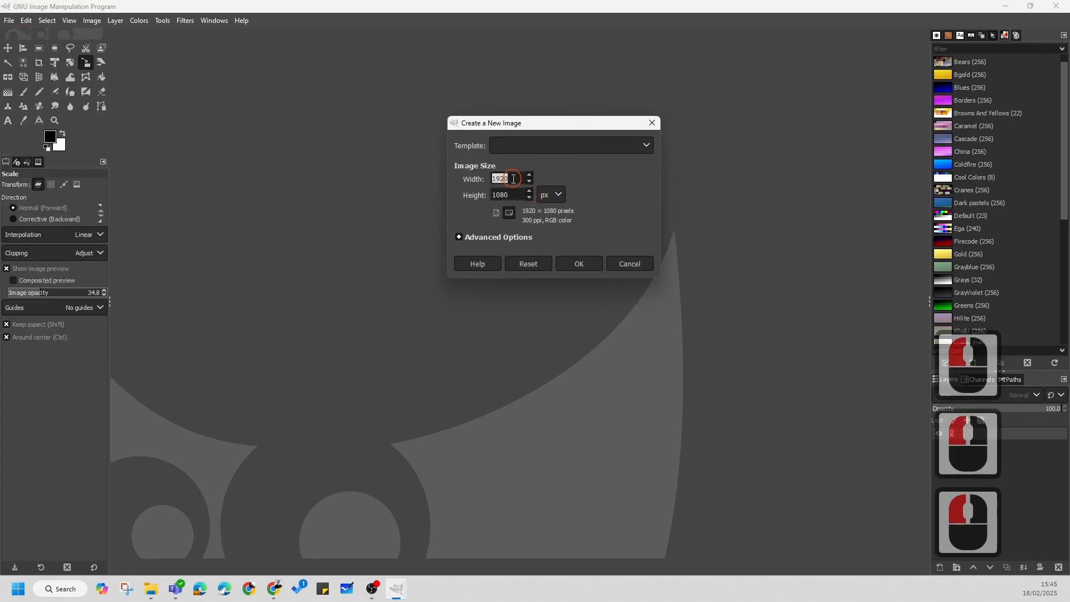
pyautogui.write('1080')
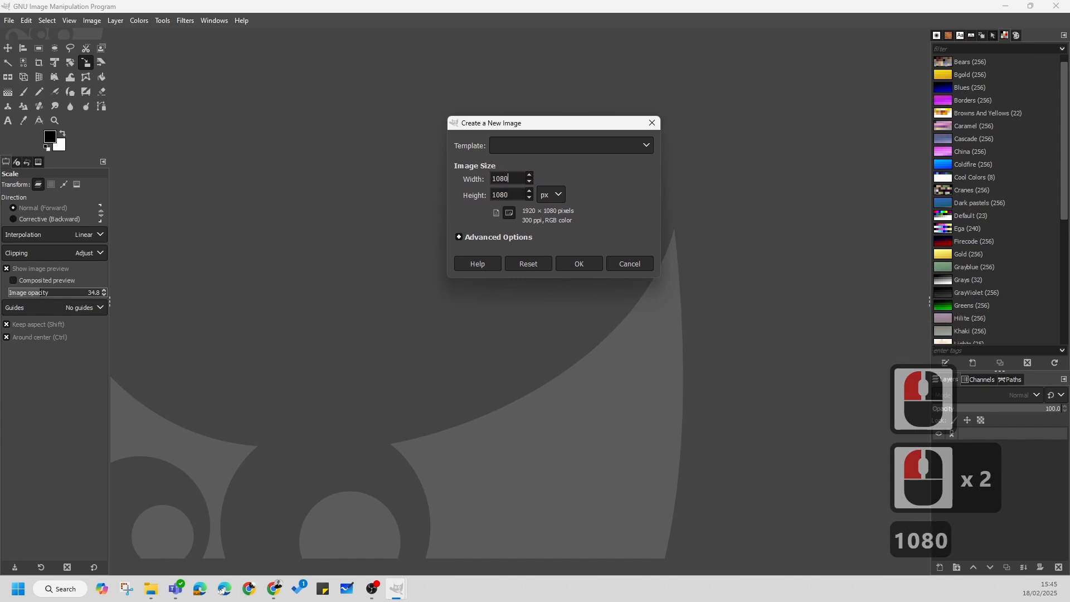
pyautogui.click(512, 194)
pyautogui.click(510, 177)
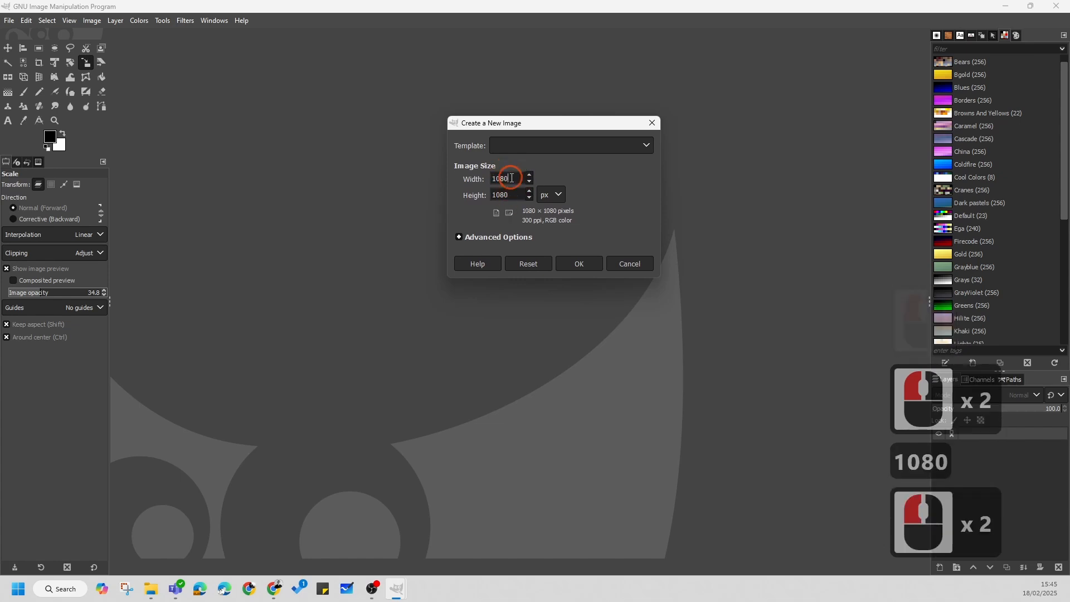
pyautogui.click(516, 196)
pyautogui.click(517, 197)
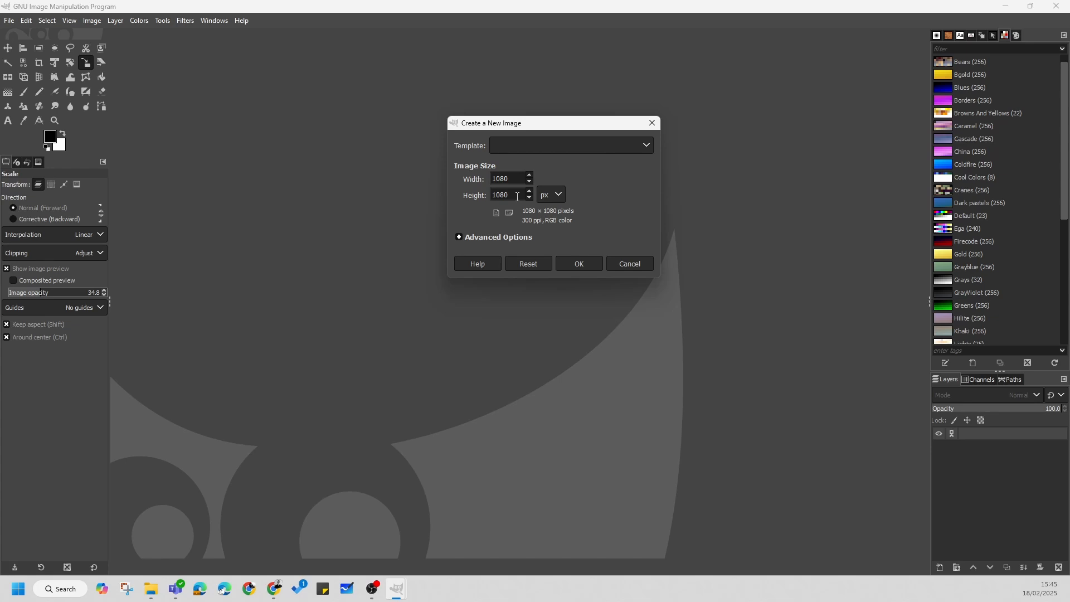
pyautogui.click(504, 180)
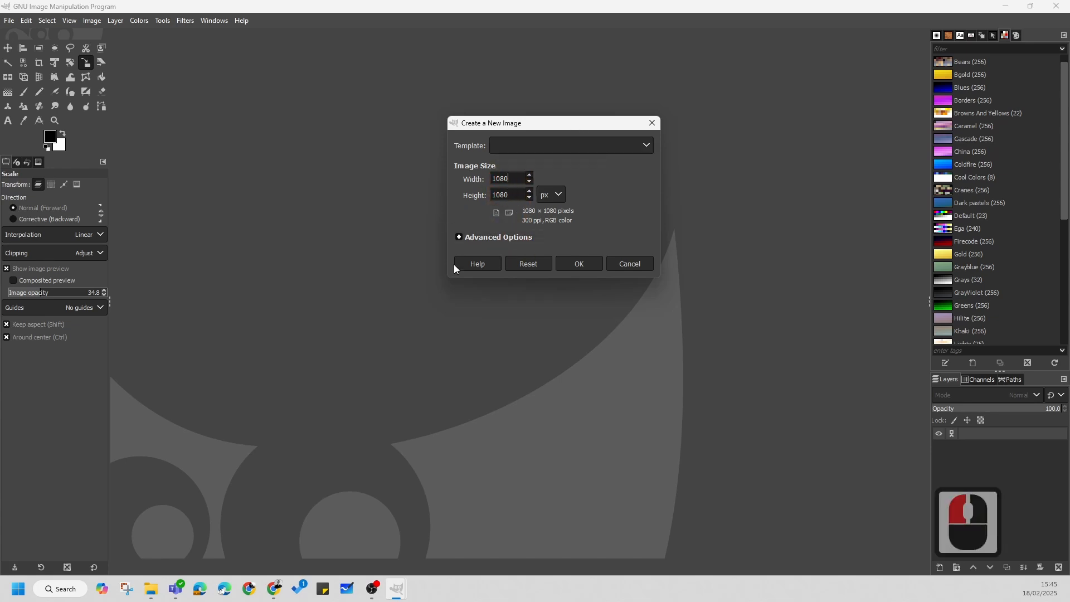
# Step: In the advanced options, set the new image's fill to Transparency and create the image
pyautogui.click(458, 238)
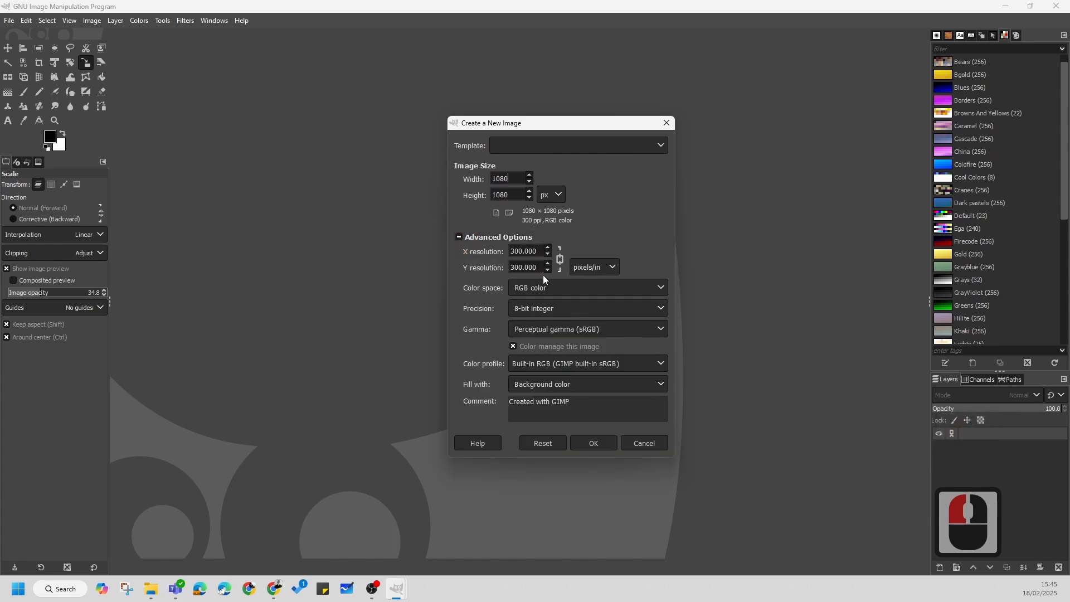
pyautogui.click(600, 383)
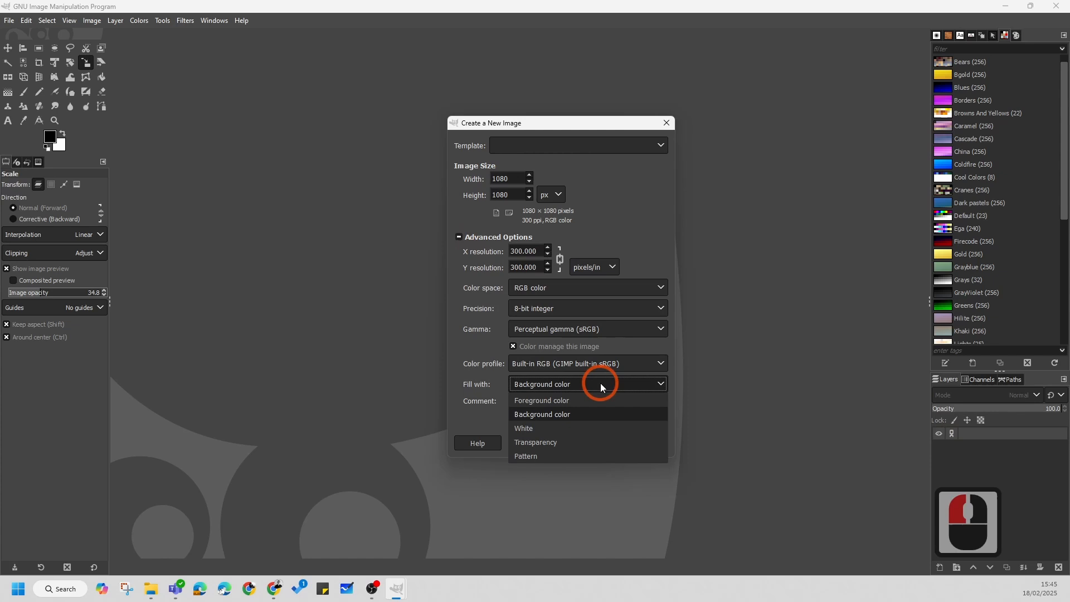
pyautogui.click(546, 443)
pyautogui.click(593, 443)
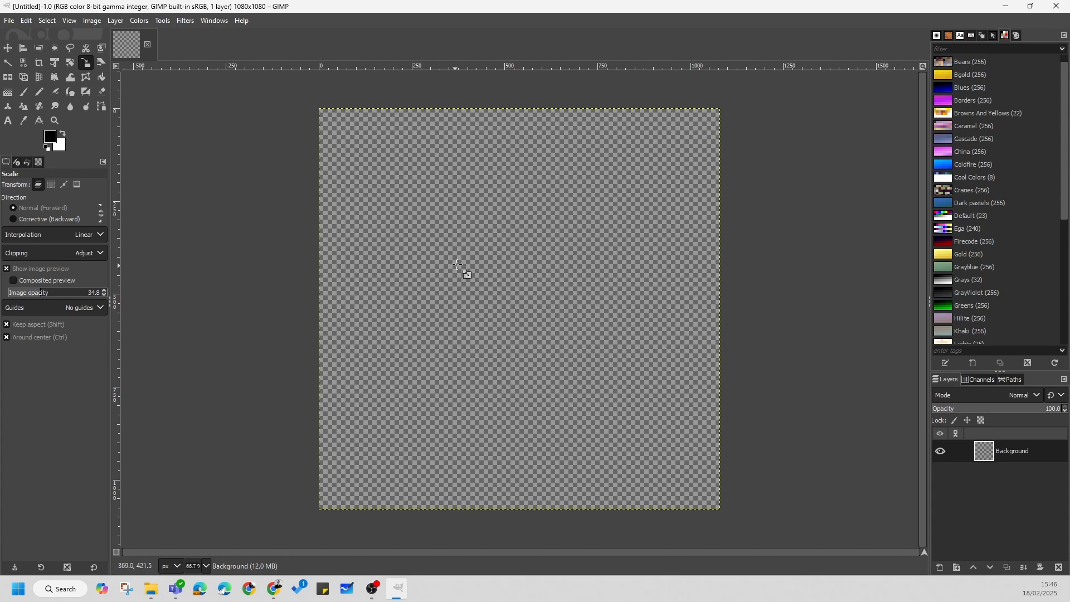
# Step: Open the grid configuration for the new blank image
pyautogui.moveTo(521, 268); pyautogui.dragTo(497, 277)
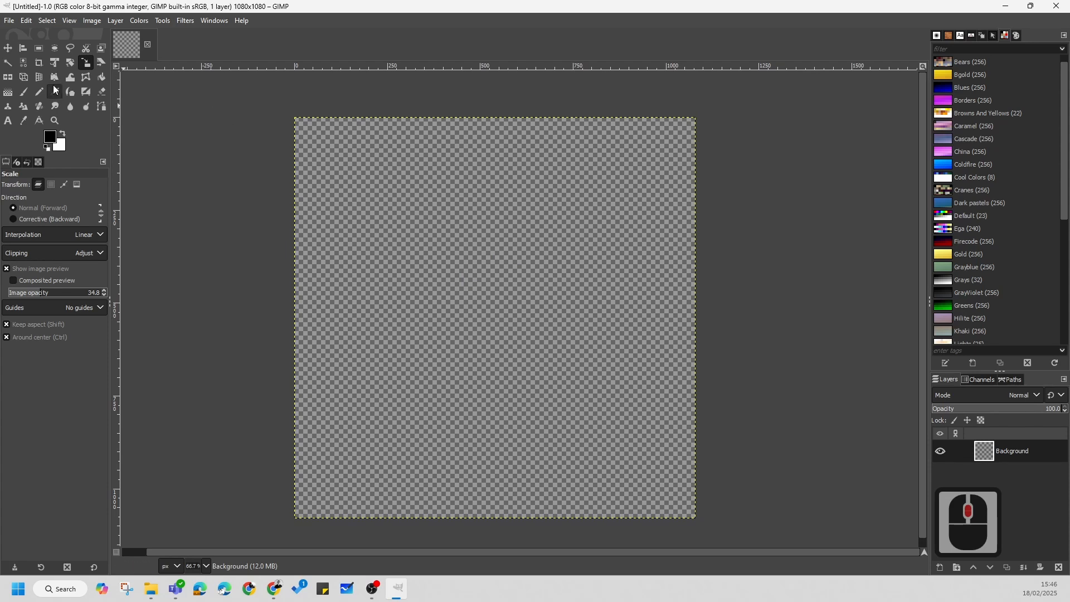
pyautogui.click(96, 23)
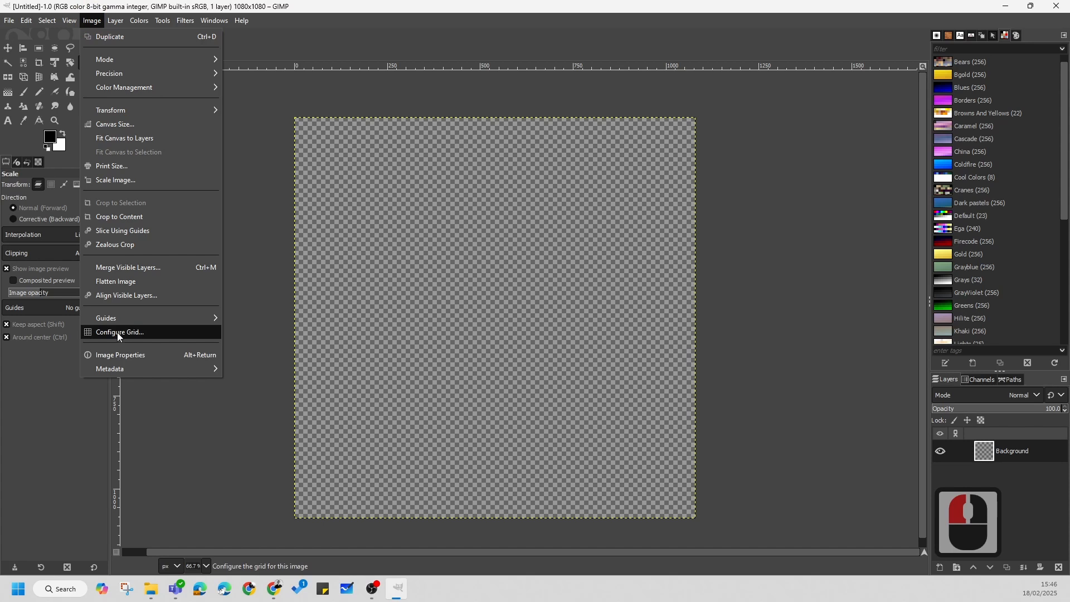
pyautogui.click(100, 337)
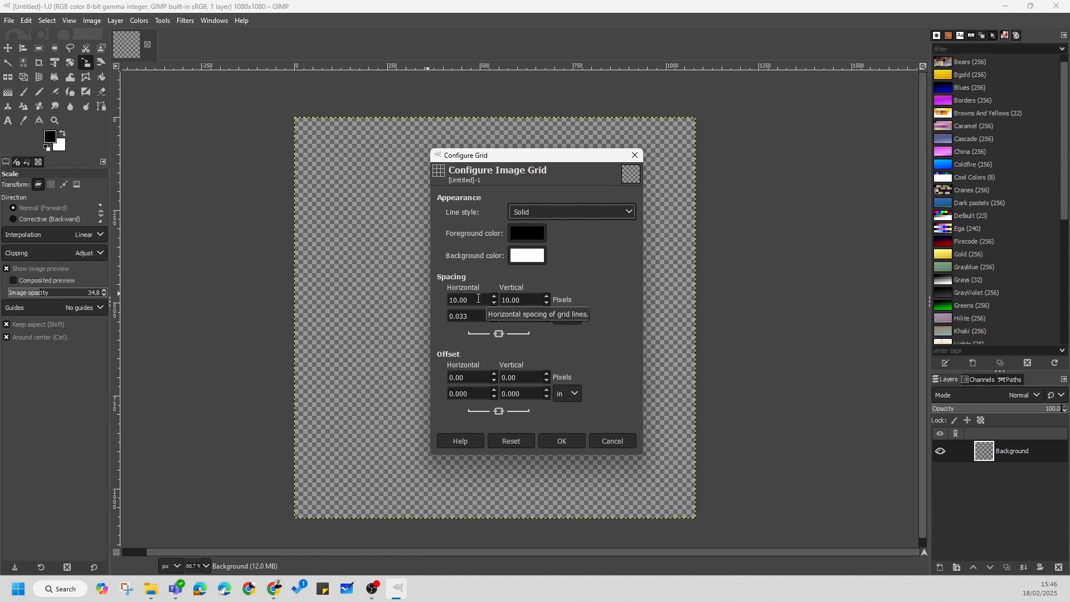
# Step: Switch to the Calculator app, divide 1080 by 3 to find the grid spacing, and close the app
pyautogui.click(60, 595)
pyautogui.write('cal')
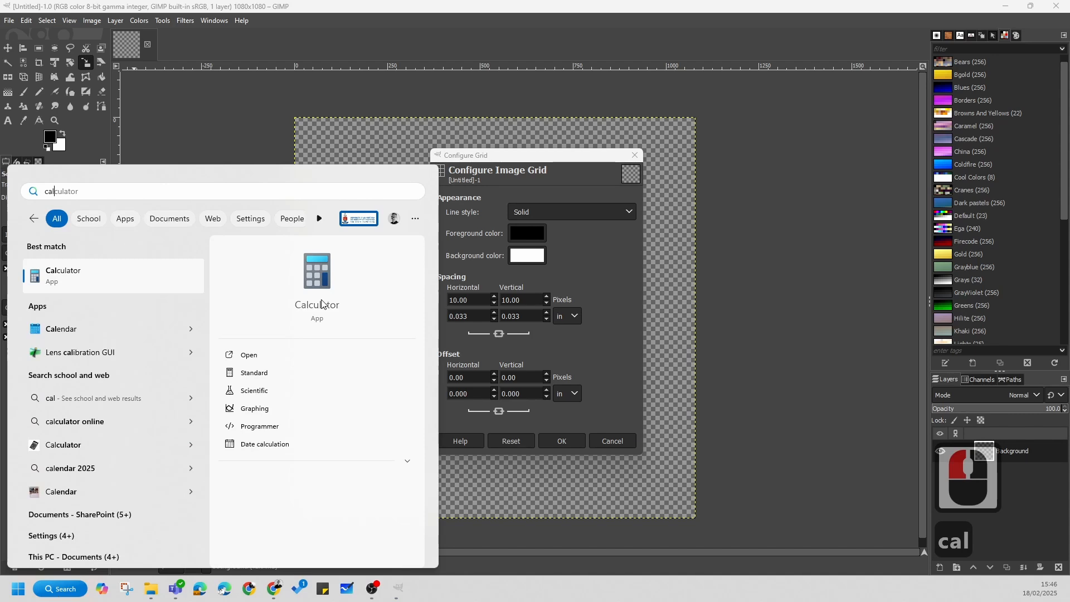
pyautogui.click(323, 295)
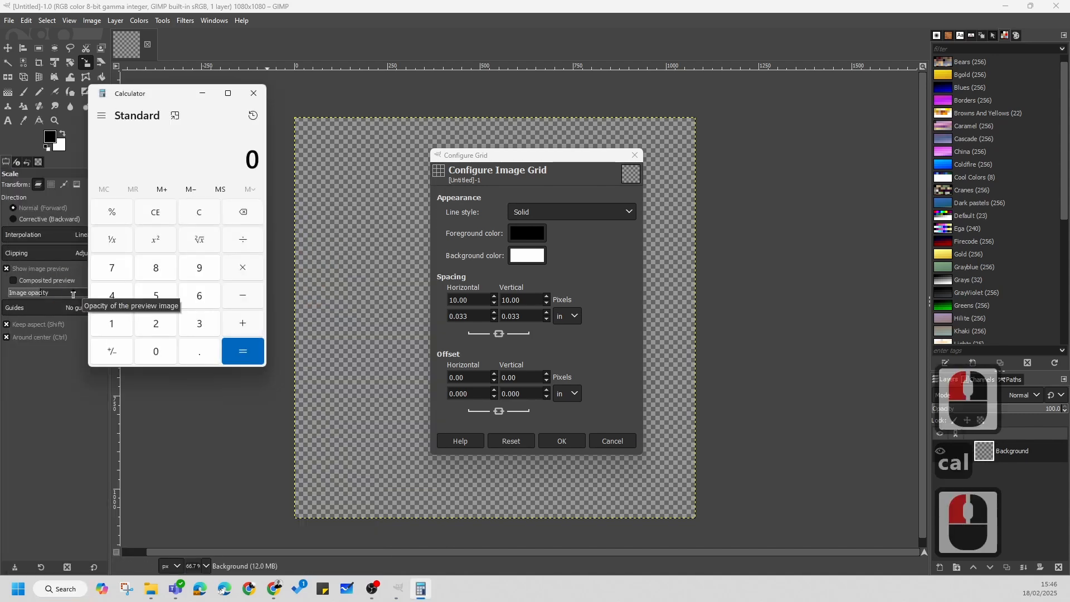
pyautogui.click(112, 323)
pyautogui.click(156, 351)
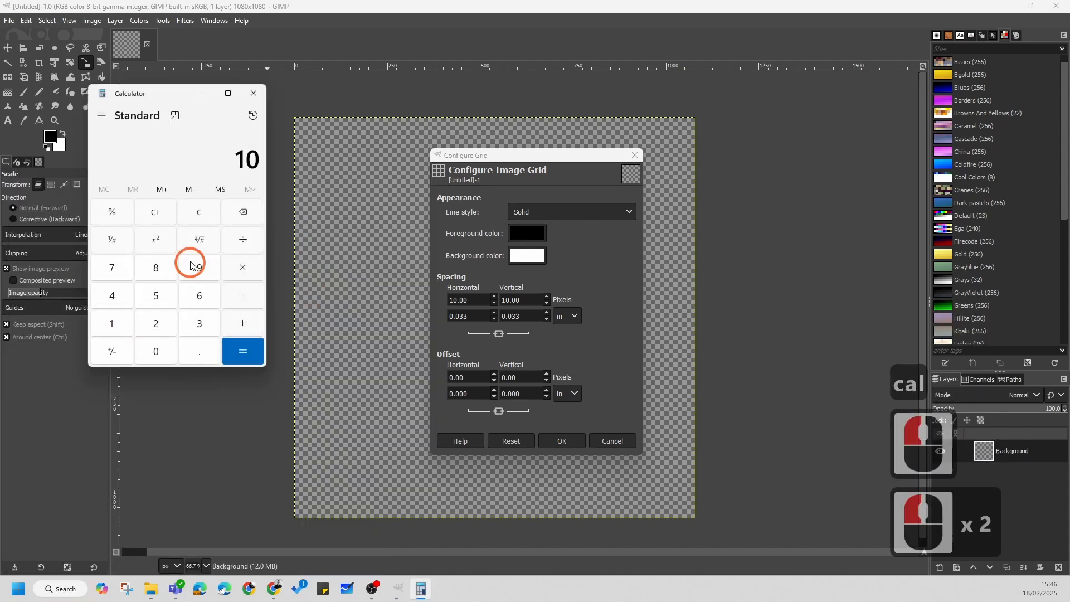
pyautogui.click(151, 279)
pyautogui.click(156, 350)
pyautogui.click(242, 239)
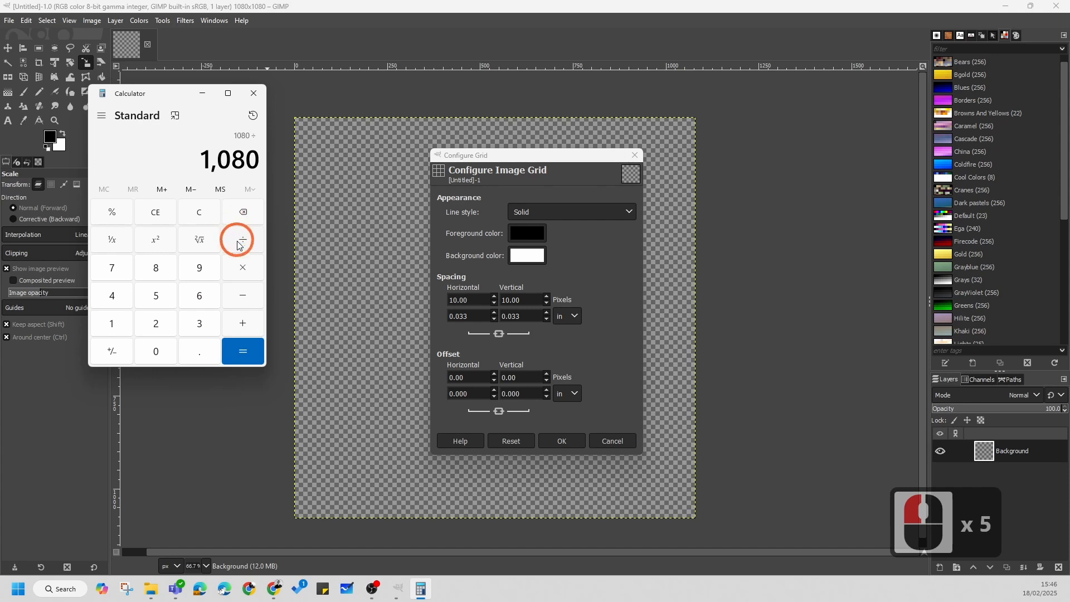
pyautogui.click(188, 311)
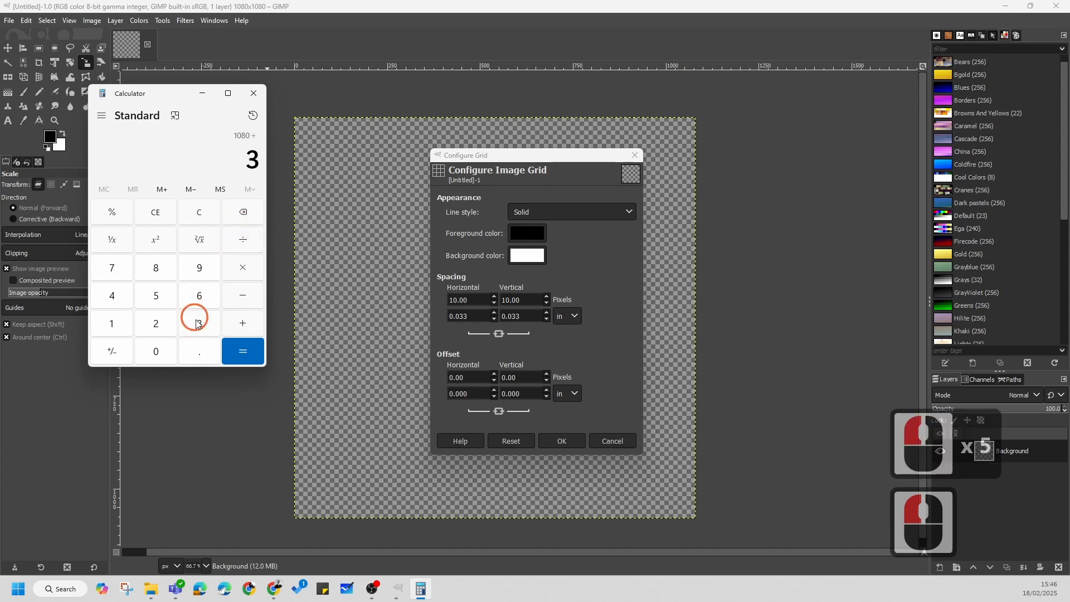
pyautogui.click(242, 350)
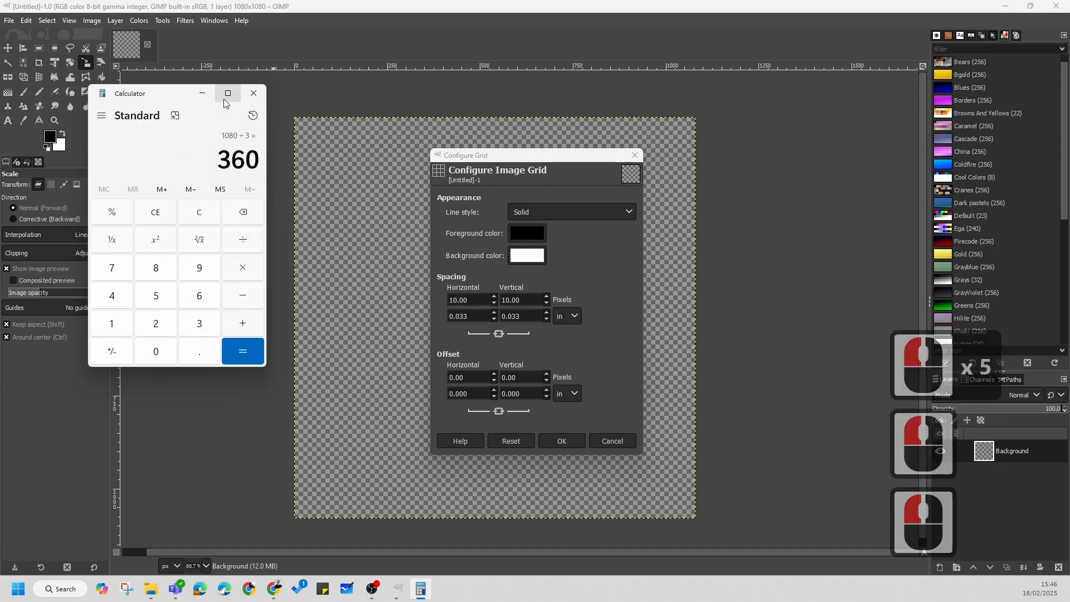
pyautogui.click(251, 94)
# Step: Set the image grid's horizontal and vertical spacing to 360 pixels and show the grid on the canvas
pyautogui.tripleClick(460, 301)
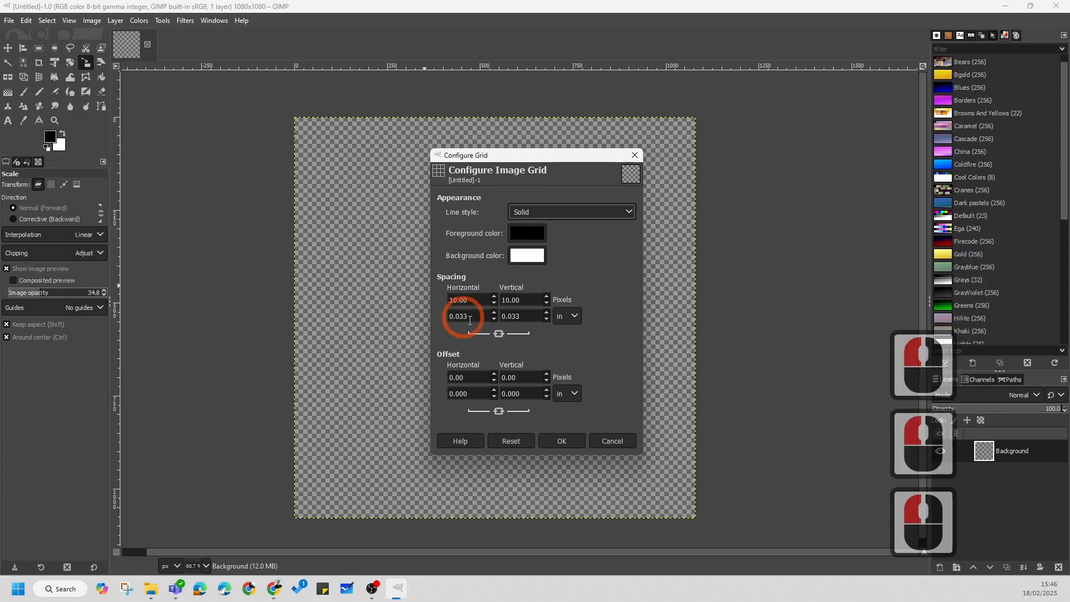
pyautogui.write('360')
pyautogui.click(433, 303)
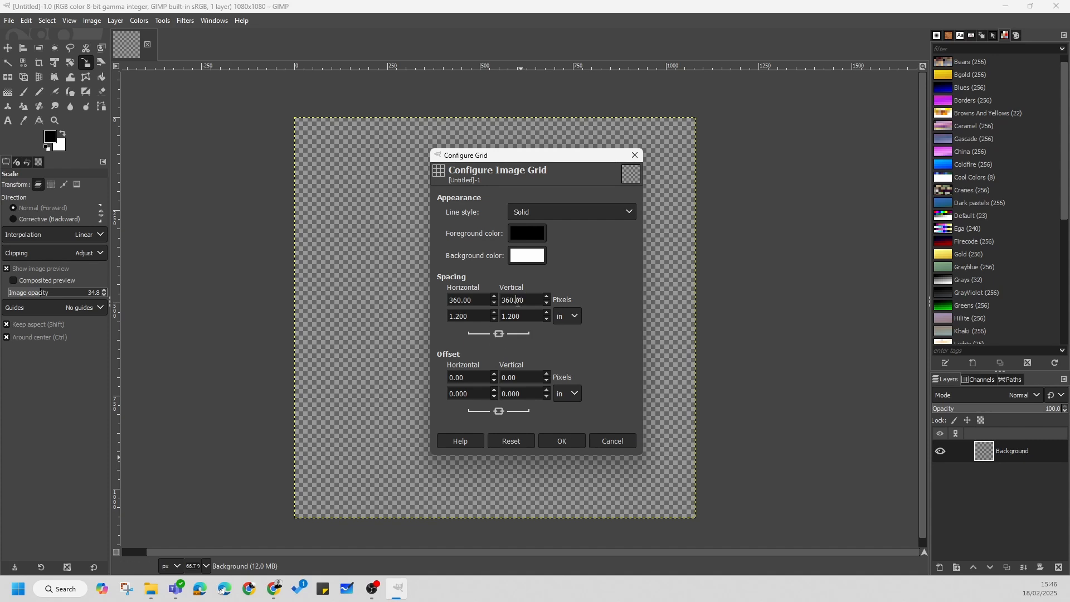
pyautogui.click(563, 440)
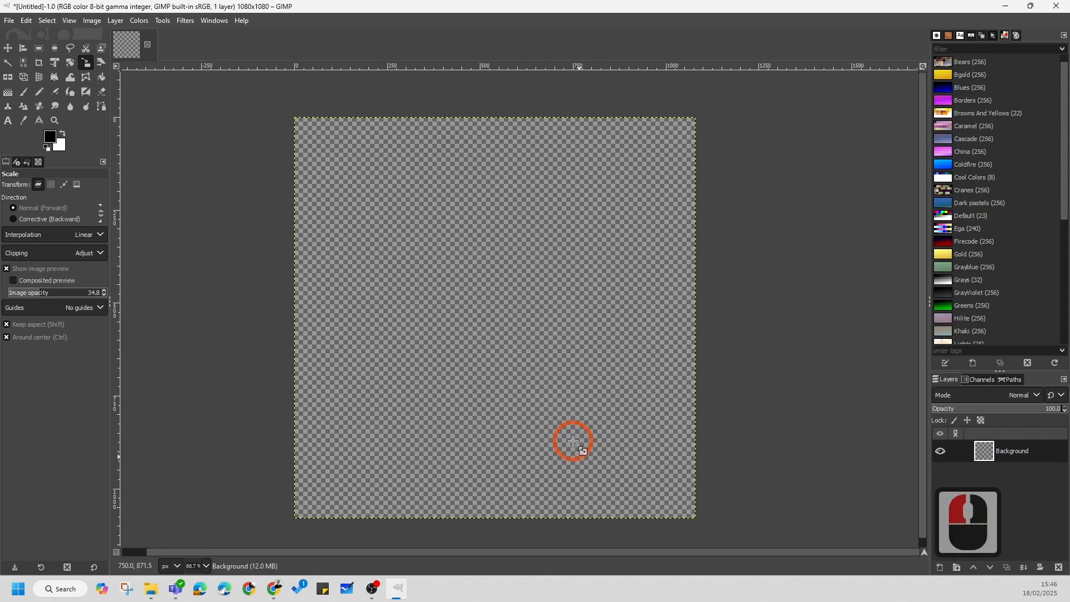
pyautogui.click(69, 21)
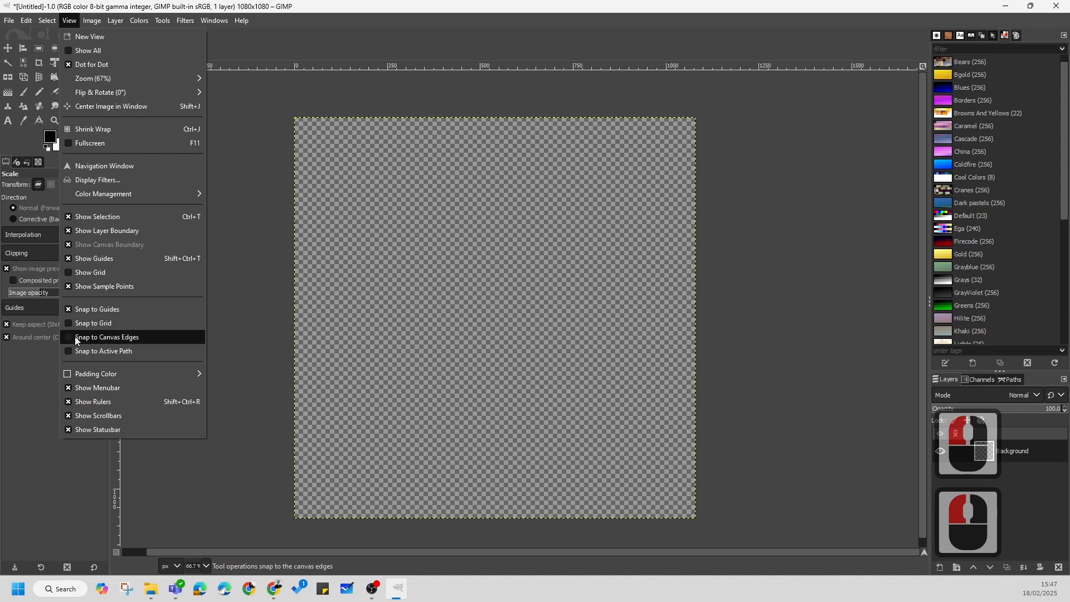
pyautogui.click(66, 272)
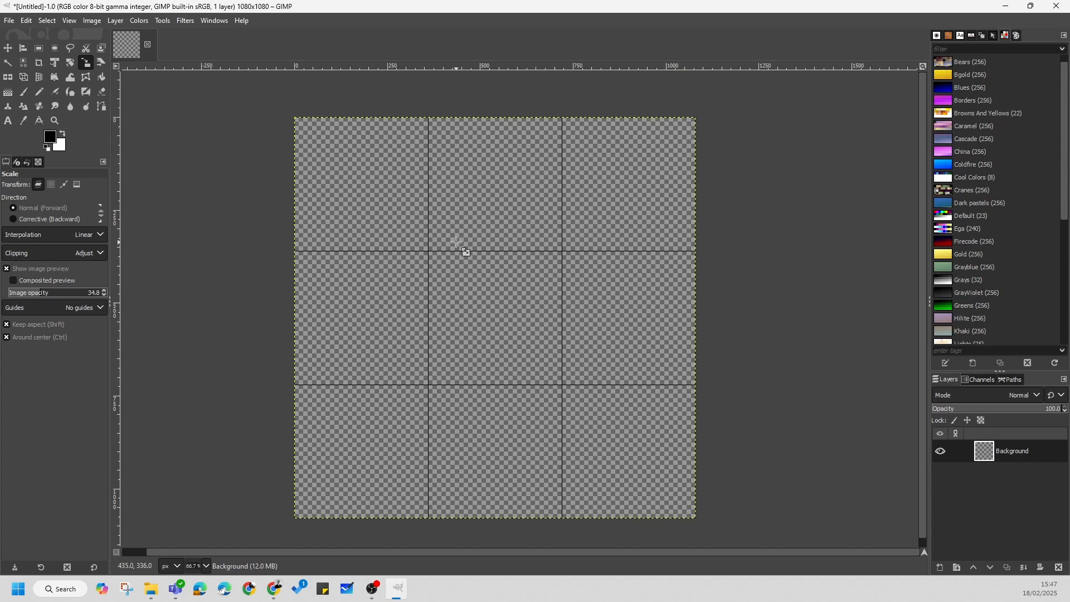
pyautogui.click(10, 22)
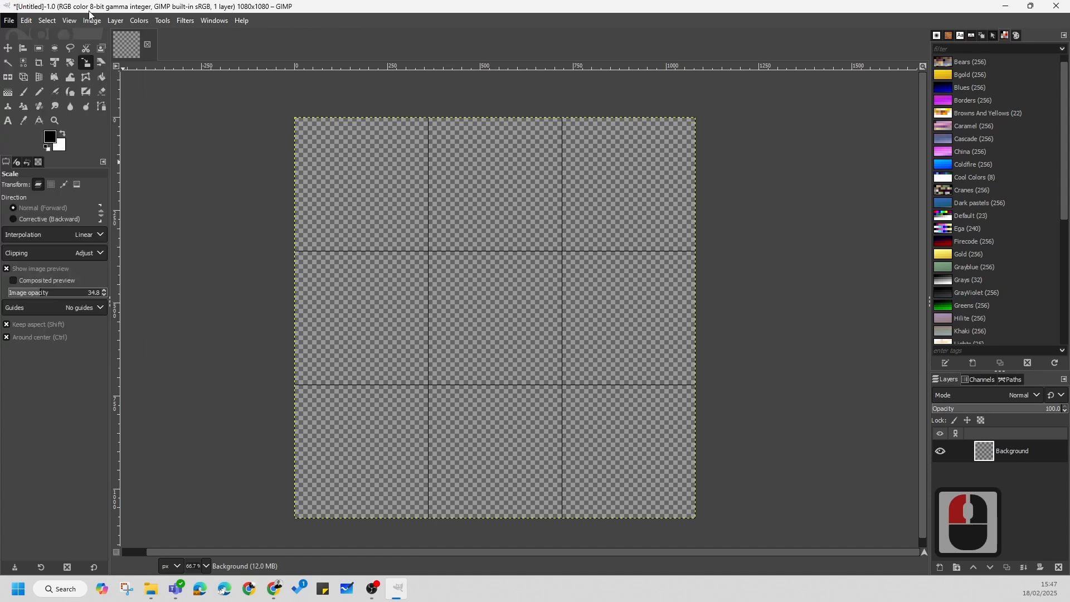
pyautogui.click(400, 146)
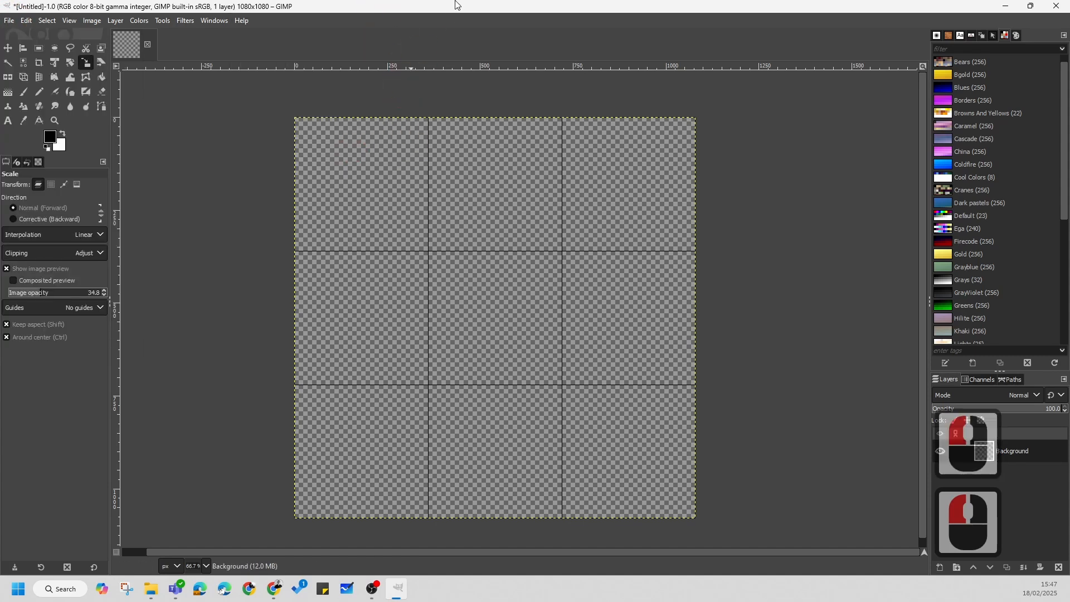
# Step: View the source photo in the desktop's workshop folder in File Explorer and return to the maximized GIMP window
pyautogui.moveTo(456, 12); pyautogui.dragTo(420, 127)
pyautogui.doubleClick(61, 28)
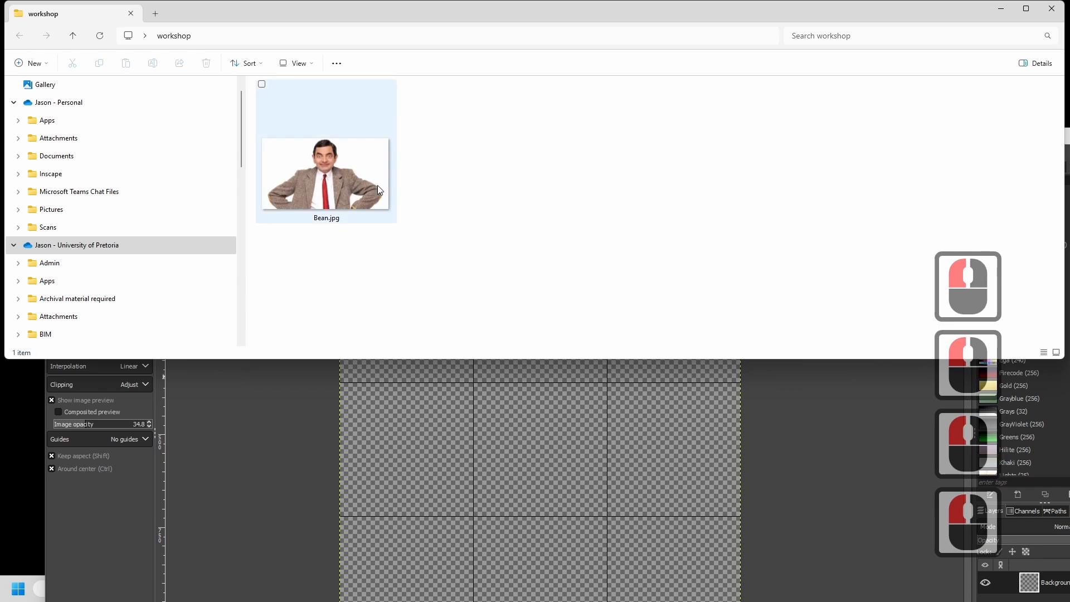
pyautogui.click(1051, 8)
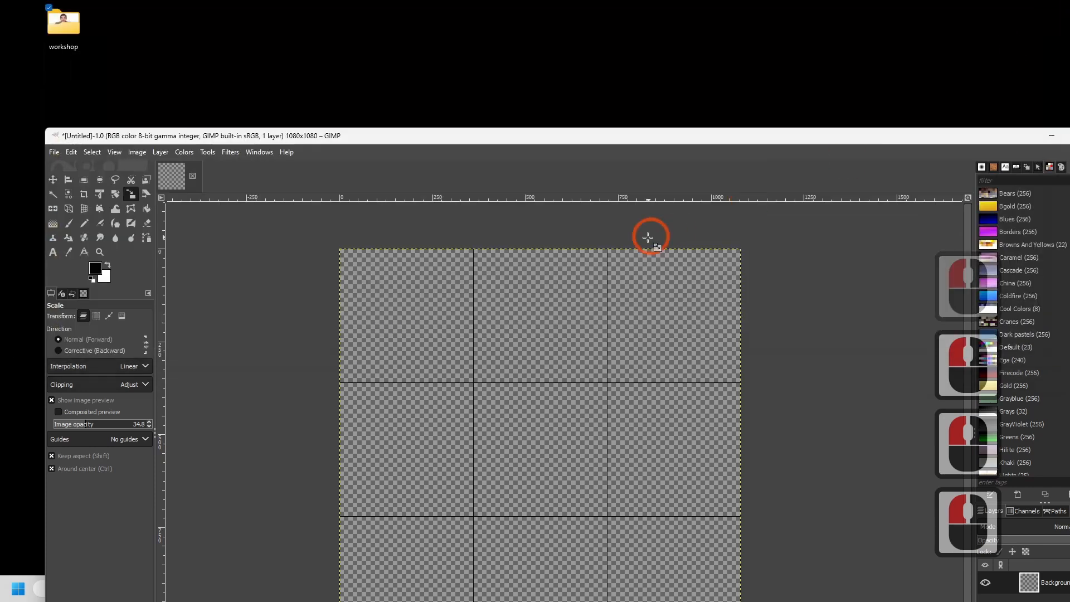
pyautogui.doubleClick(1011, 142)
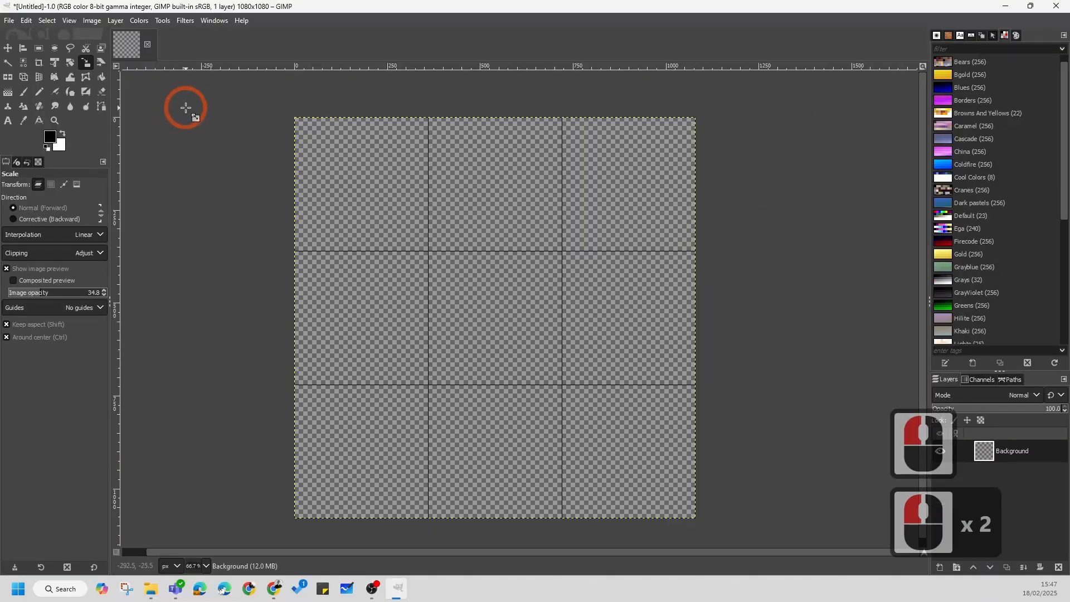
# Step: Import Bean.jpg from the desktop's workshop folder into the current image as a new layer
pyautogui.click(9, 21)
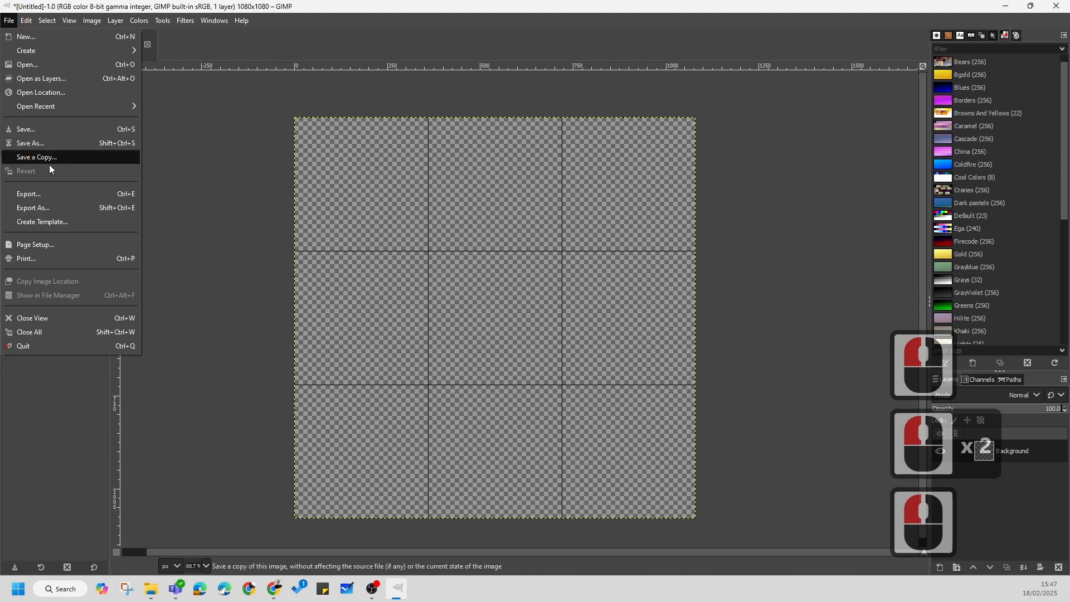
pyautogui.click(37, 81)
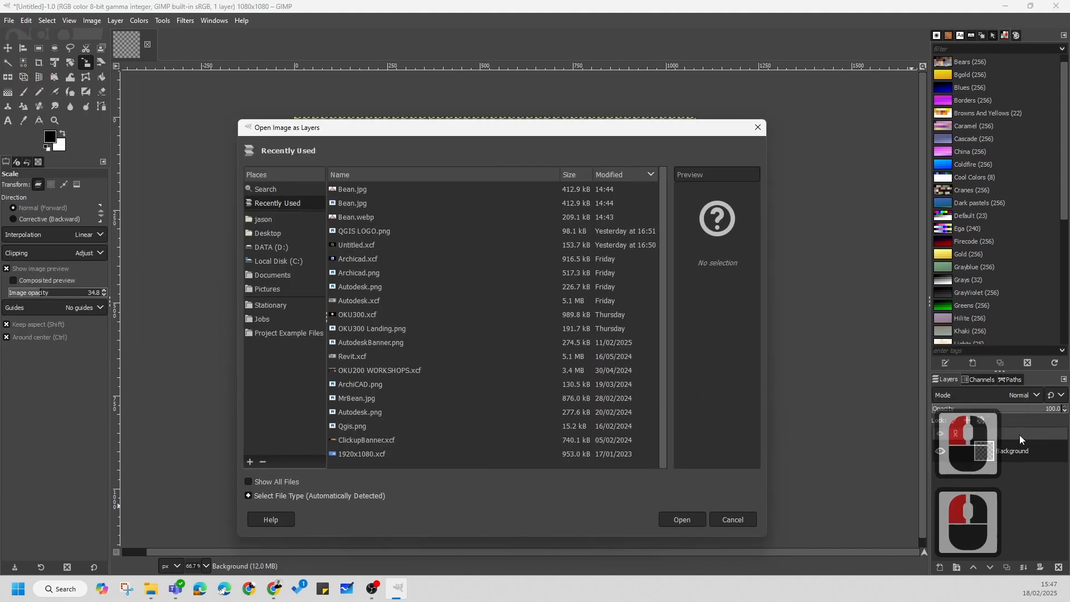
pyautogui.click(269, 233)
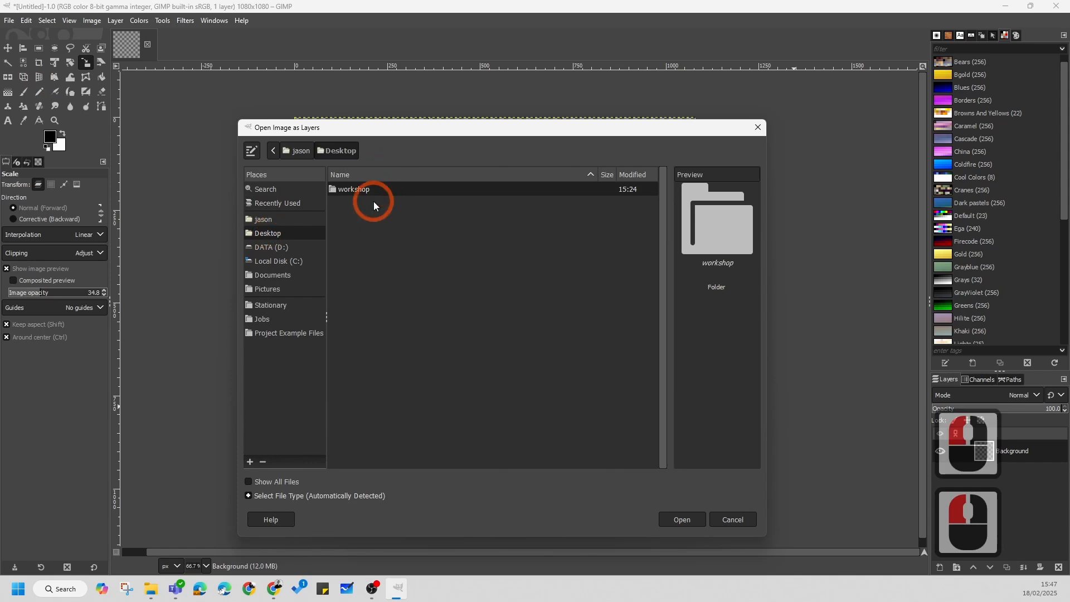
pyautogui.doubleClick(359, 192)
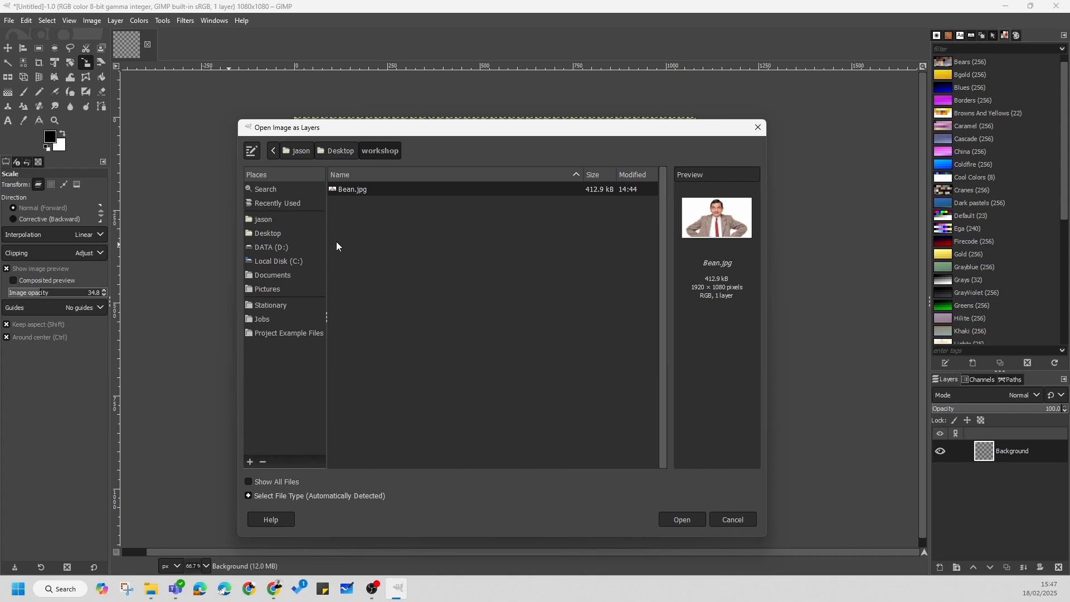
pyautogui.click(351, 190)
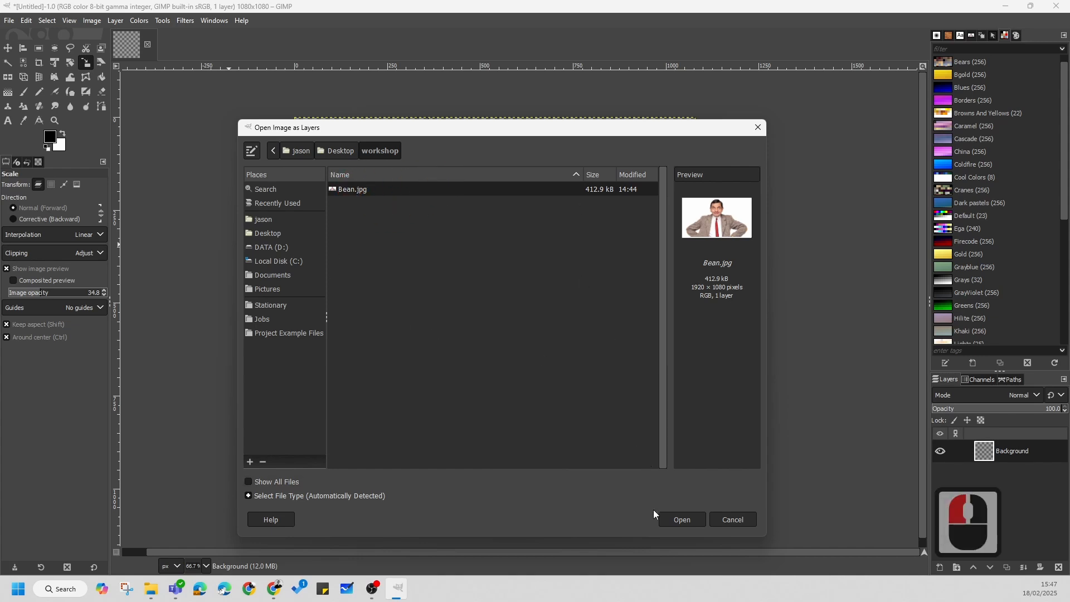
pyautogui.click(680, 518)
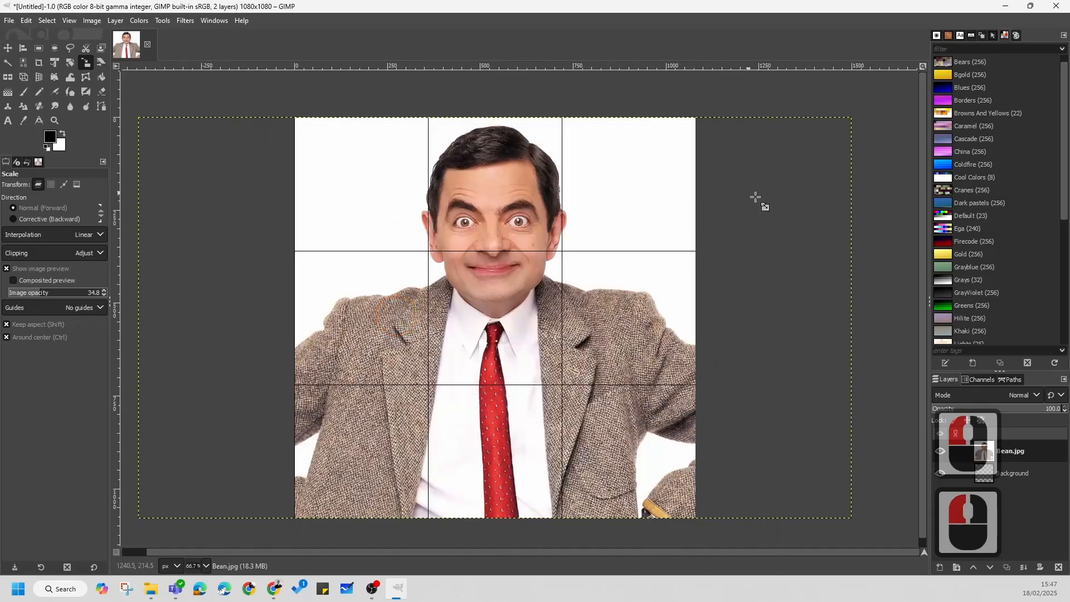
# Step: Examine how the imported photo sits on the square canvas and its three-by-three grid
pyautogui.keyDown('ctrl'); pyautogui.scroll(-2, 508, 259); pyautogui.keyUp('ctrl')
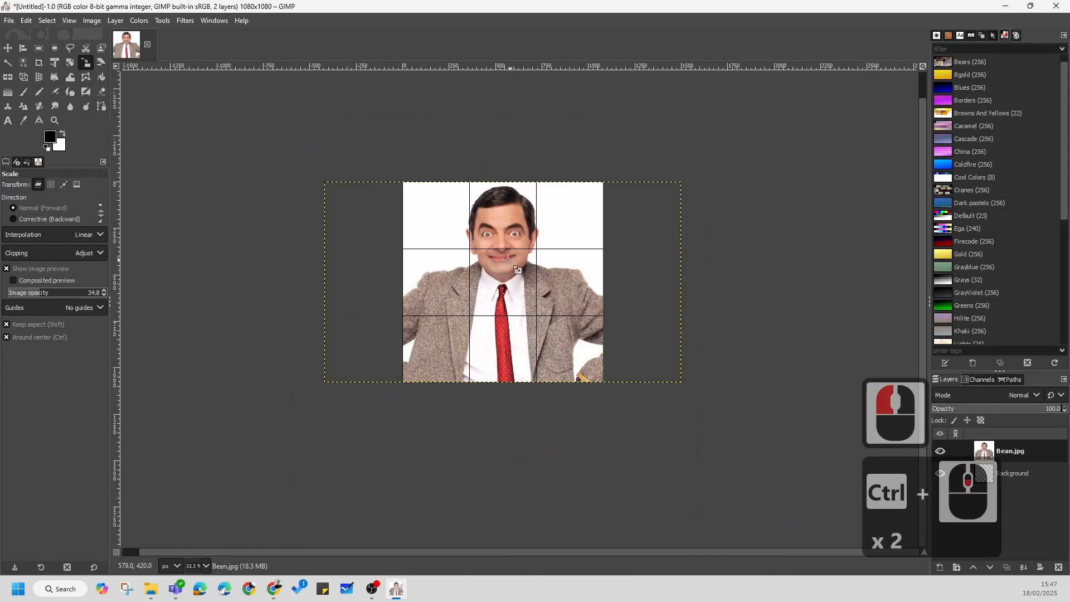
pyautogui.keyDown('ctrl'); pyautogui.scroll(2, 508, 259); pyautogui.keyUp('ctrl')
pyautogui.keyDown('ctrl'); pyautogui.scroll(-2, 390, 250); pyautogui.keyUp('ctrl')
pyautogui.keyDown('ctrl'); pyautogui.scroll(2, 424, 318); pyautogui.keyUp('ctrl')
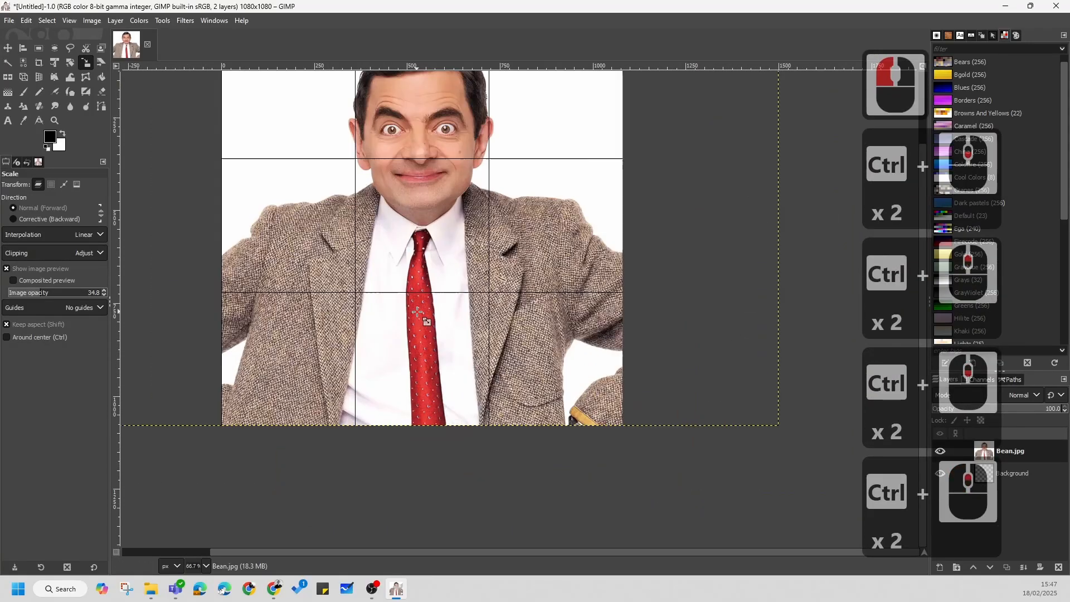
pyautogui.press('ctrl')
pyautogui.keyDown('ctrl'); pyautogui.scroll(-3, 397, 246); pyautogui.keyUp('ctrl')
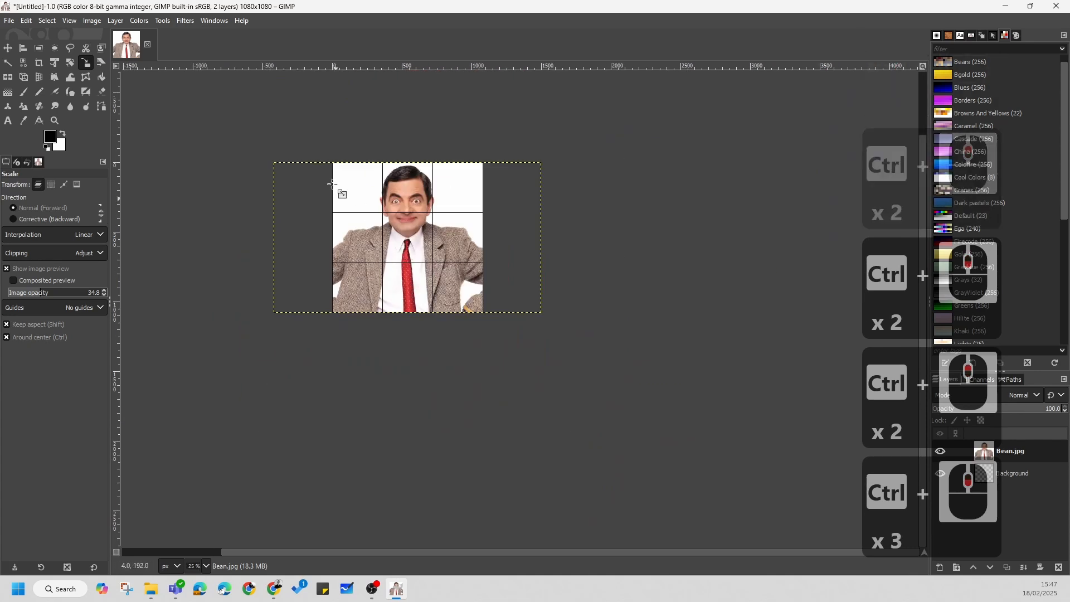
pyautogui.keyDown('ctrl'); pyautogui.scroll(2, 446, 245); pyautogui.keyUp('ctrl')
pyautogui.keyDown('ctrl'); pyautogui.scroll(2, 471, 268); pyautogui.keyUp('ctrl')
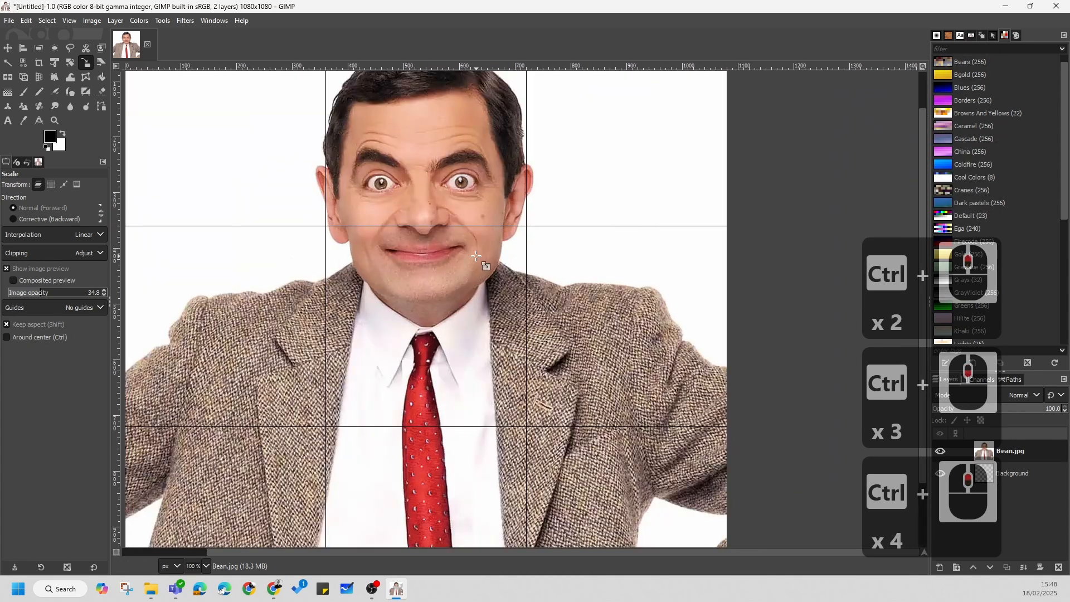
pyautogui.keyDown('ctrl'); pyautogui.scroll(-2, 476, 256); pyautogui.keyUp('ctrl')
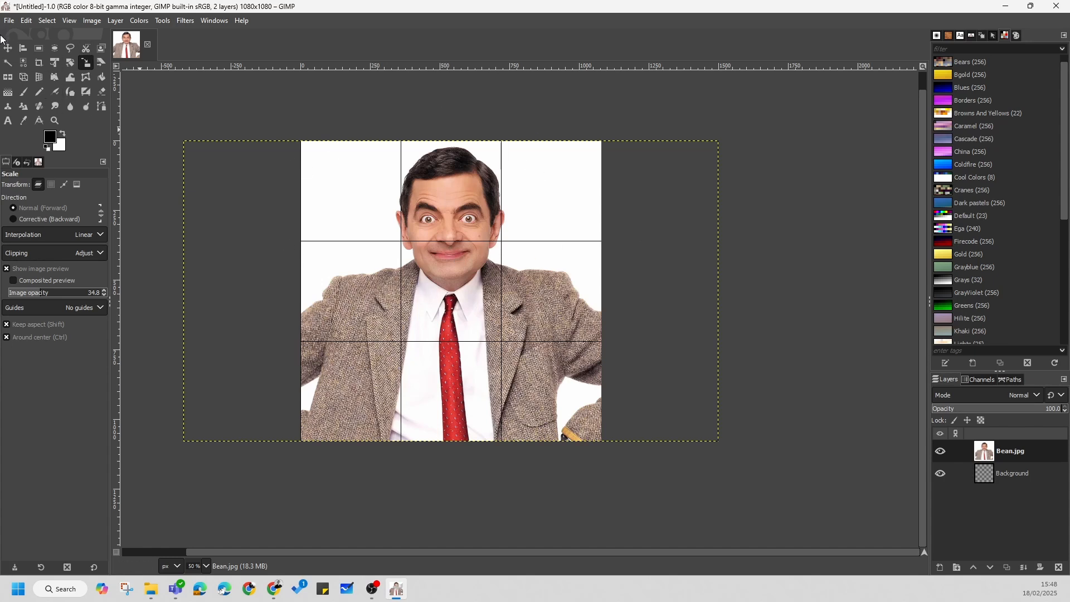
# Step: Start scaling the Bean.jpg layer with the preview's image opacity at about 68 and enlarge it proportionally to about 2262 × 1272 px
pyautogui.click(86, 63)
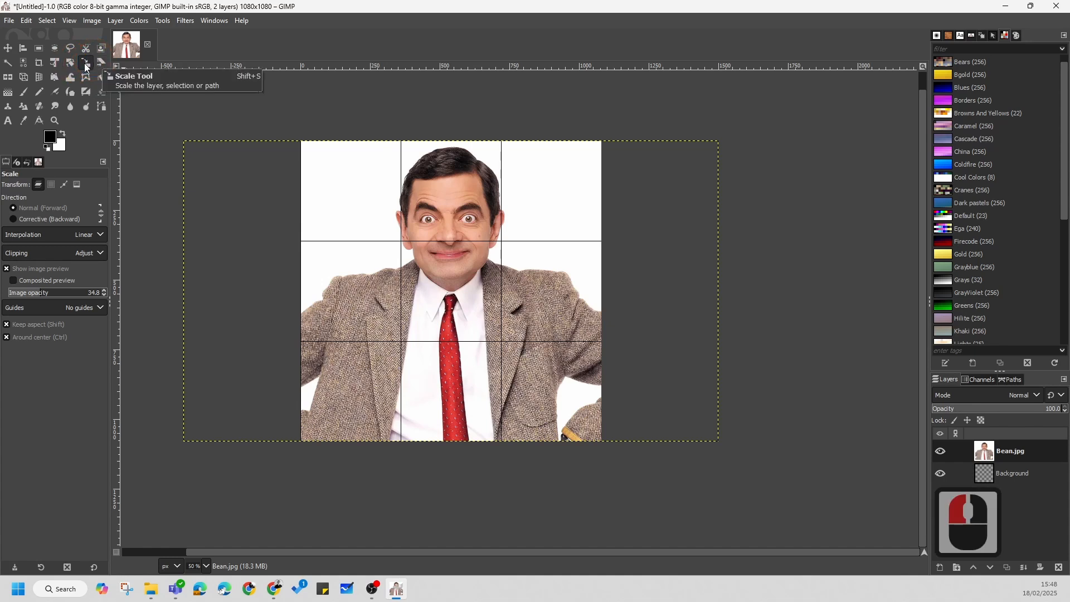
pyautogui.click(451, 280)
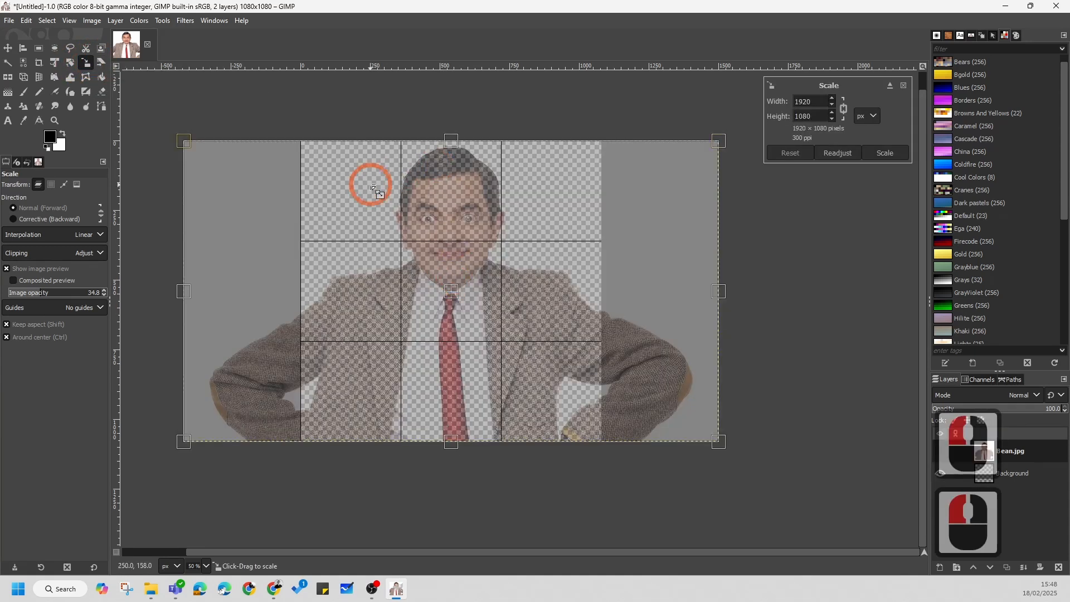
pyautogui.moveTo(34, 290); pyautogui.dragTo(70, 296)
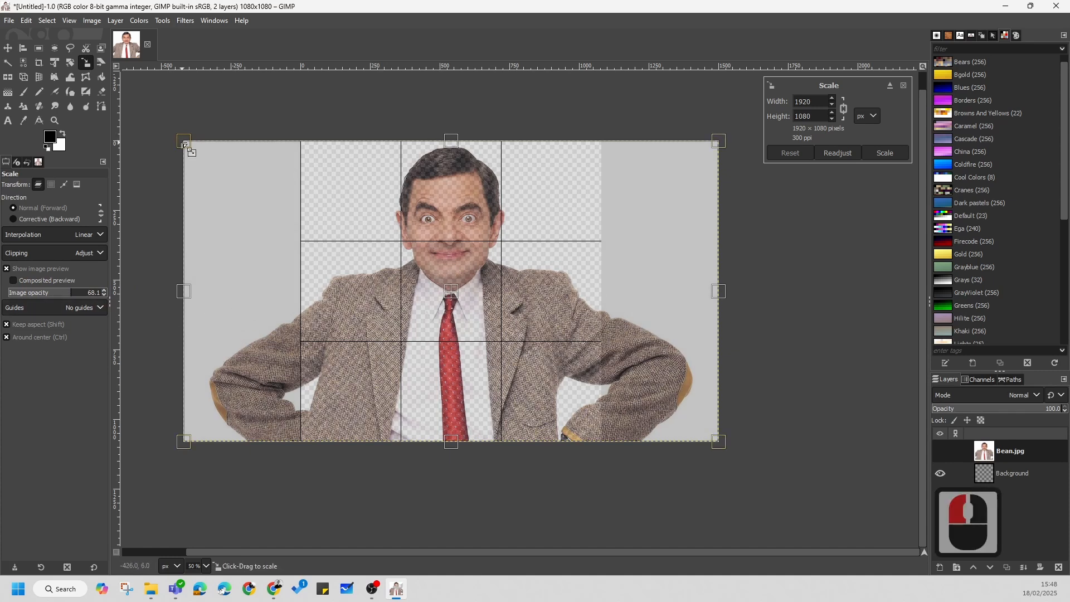
pyautogui.moveTo(184, 142); pyautogui.dragTo(150, 84)
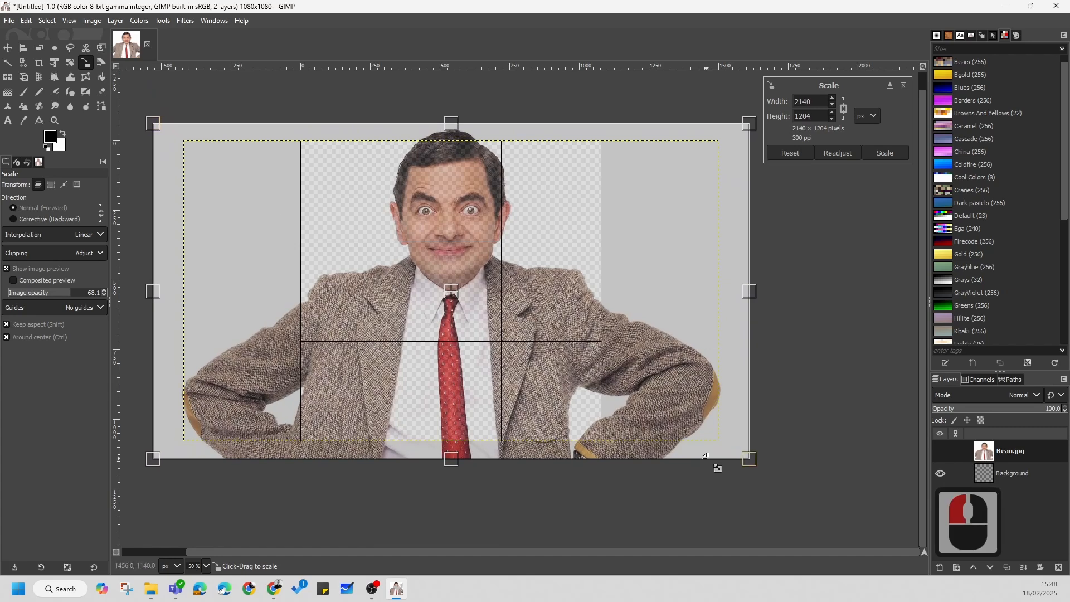
pyautogui.moveTo(753, 459); pyautogui.dragTo(772, 466)
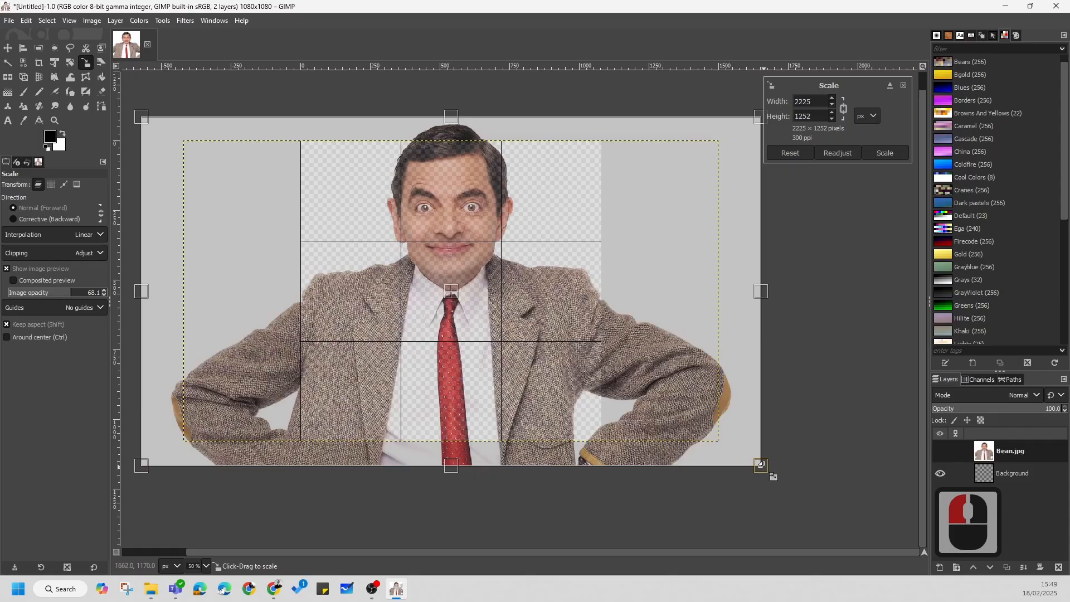
pyautogui.moveTo(762, 465); pyautogui.dragTo(754, 506)
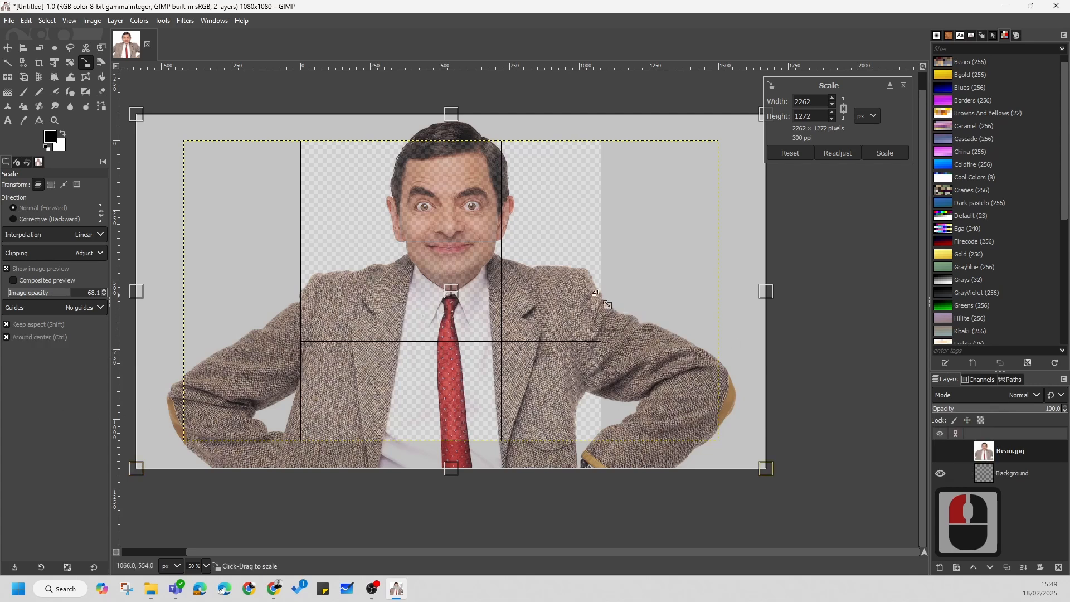
# Step: Enlarge the photo preview to about 3175 × 1786 px and move it down so the head fits within the canvas
pyautogui.moveTo(450, 290); pyautogui.dragTo(469, 371)
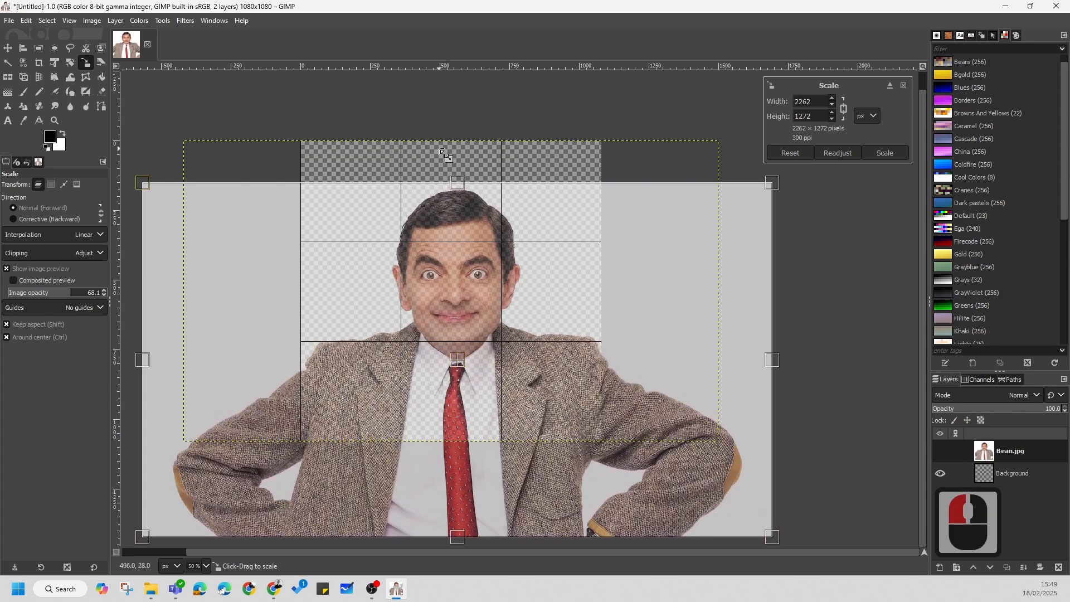
pyautogui.moveTo(455, 175); pyautogui.dragTo(461, 109)
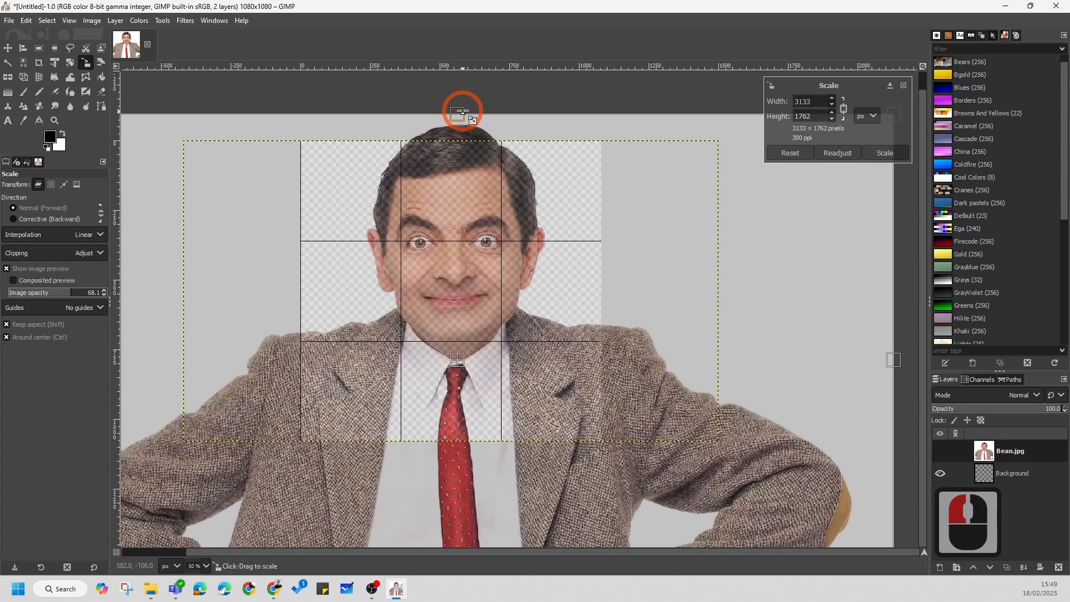
pyautogui.moveTo(457, 355); pyautogui.dragTo(466, 399)
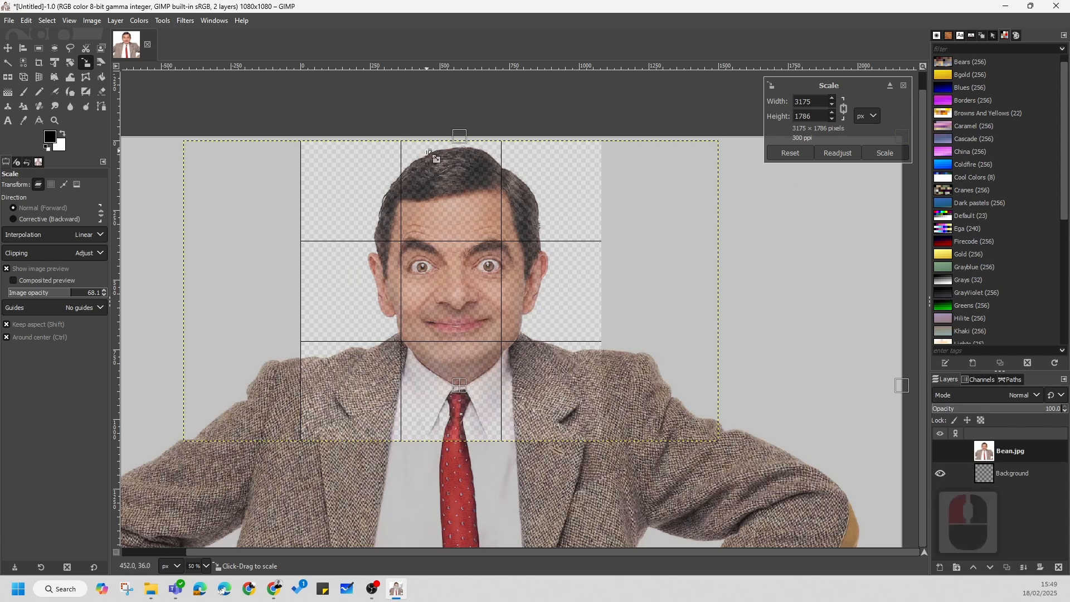
# Step: Check the head's framing against the canvas and grid, and apply the scaling to the photo layer
pyautogui.keyDown('ctrl'); pyautogui.scroll(7, 415, 209); pyautogui.keyUp('ctrl')
pyautogui.keyDown('ctrl'); pyautogui.scroll(-6, 411, 279); pyautogui.keyUp('ctrl')
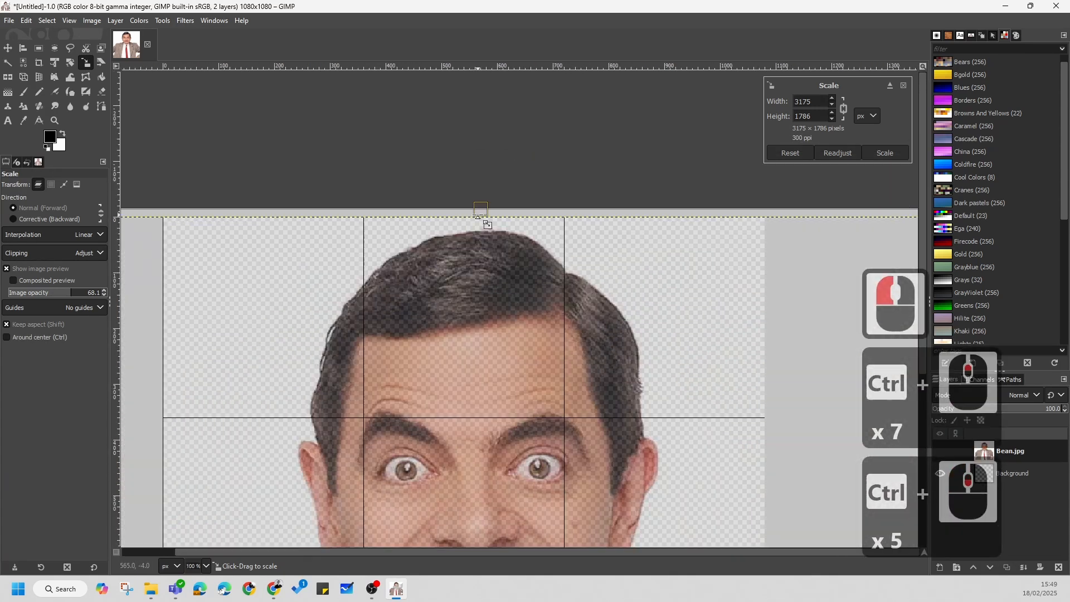
pyautogui.keyDown('ctrl'); pyautogui.scroll(-3, 336, 231); pyautogui.keyUp('ctrl')
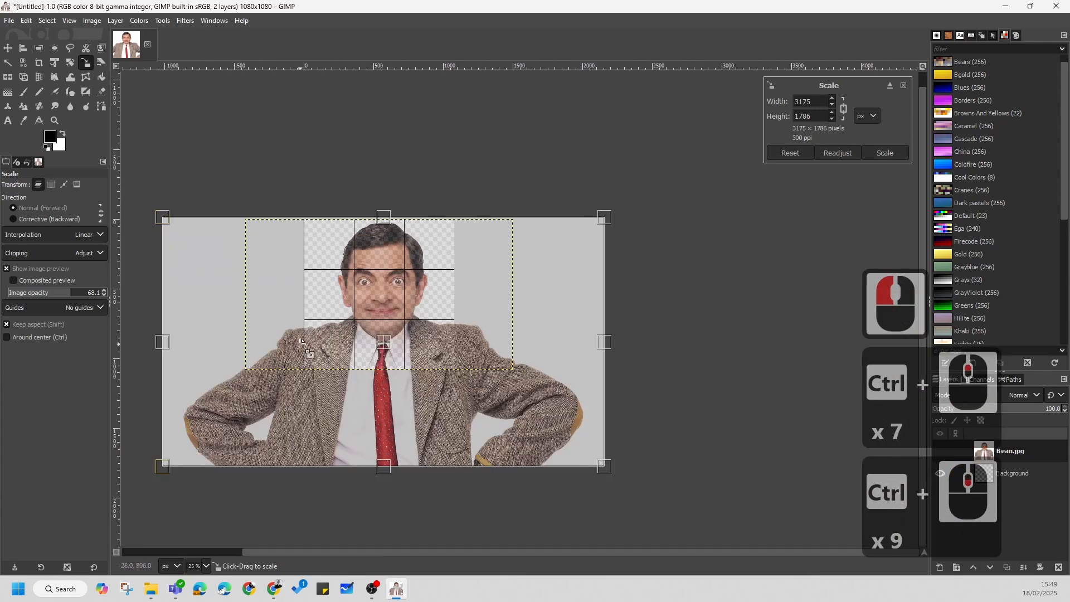
pyautogui.keyDown('ctrl'); pyautogui.scroll(3, 499, 352); pyautogui.keyUp('ctrl')
pyautogui.keyDown('ctrl'); pyautogui.scroll(-5, 500, 352); pyautogui.keyUp('ctrl')
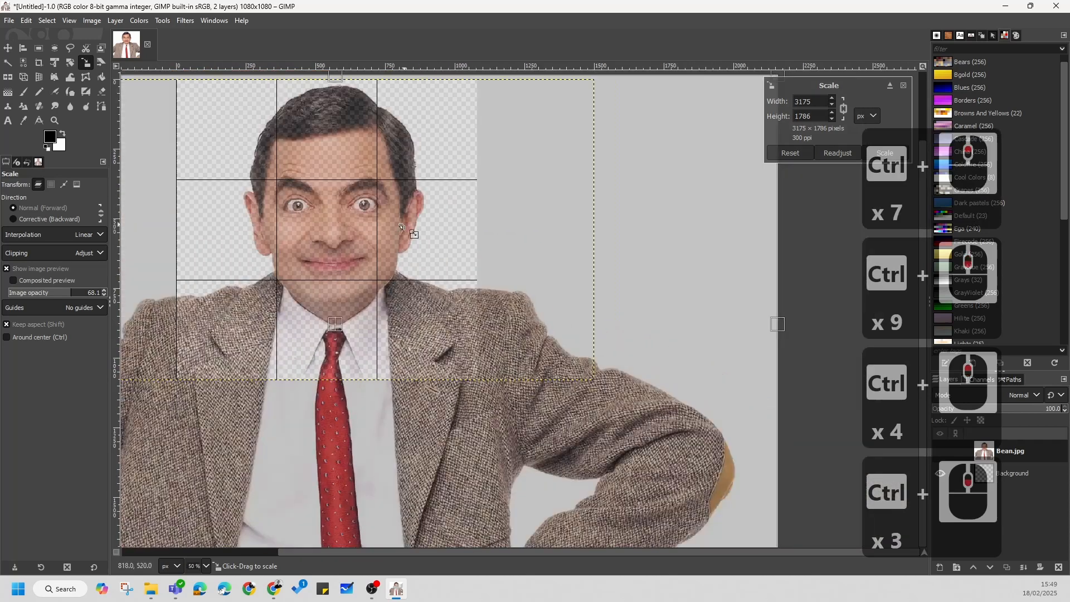
pyautogui.keyDown('ctrl'); pyautogui.scroll(5, 388, 184); pyautogui.keyUp('ctrl')
pyautogui.keyDown('ctrl'); pyautogui.scroll(-3, 389, 183); pyautogui.keyUp('ctrl')
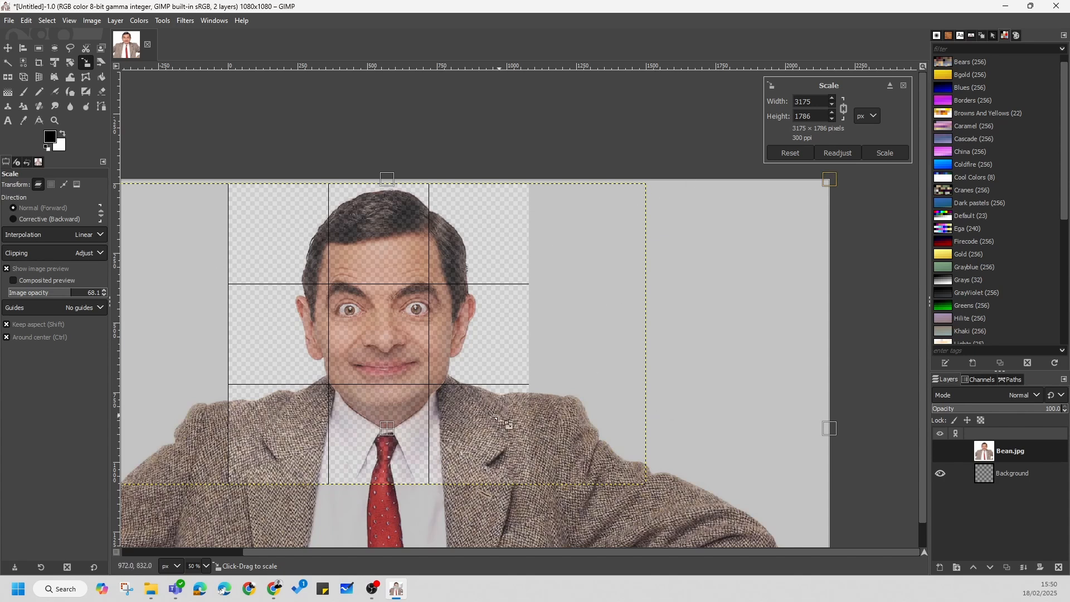
pyautogui.scroll(-6, 671, 353)
pyautogui.scroll(2, 672, 353)
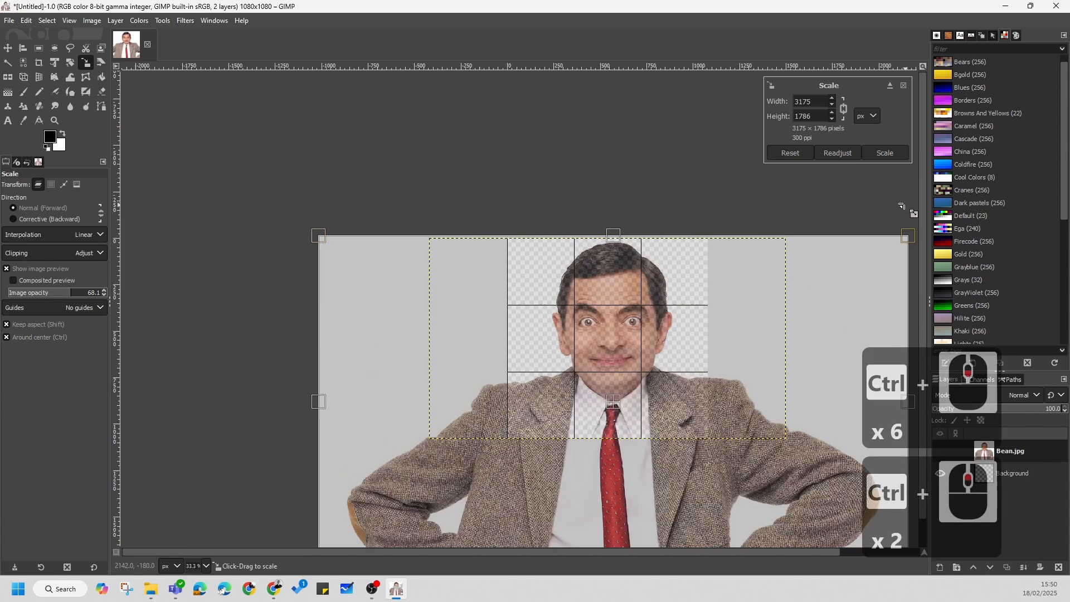
pyautogui.click(883, 153)
# Step: Trim the Bean.jpg layer to the image size so its boundary matches the canvas
pyautogui.scroll(-2, 416, 272)
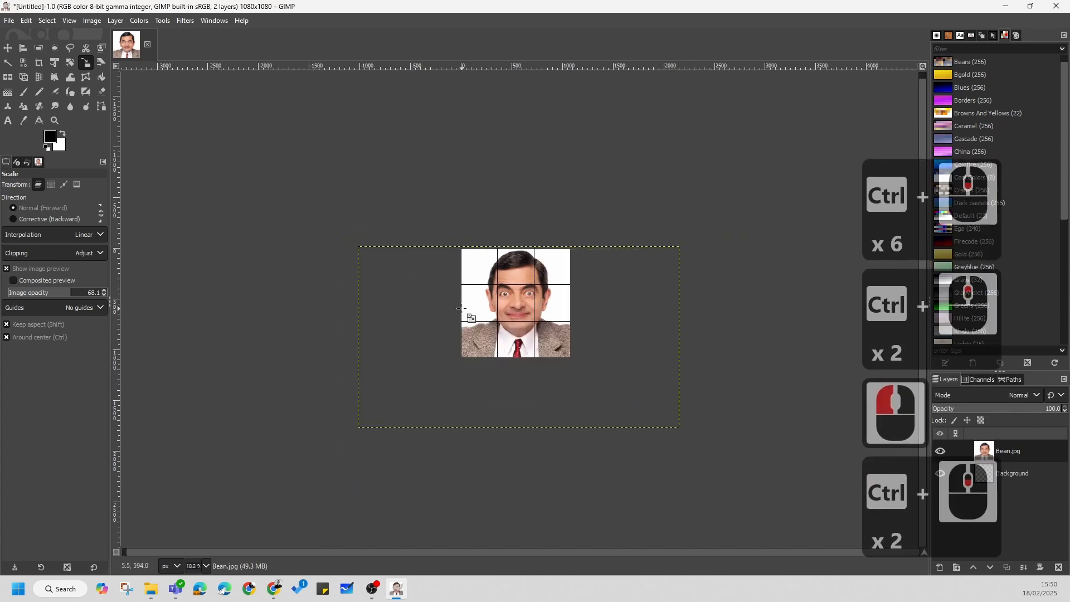
pyautogui.scroll(4, 717, 284)
pyautogui.scroll(-1, 851, 402)
pyautogui.moveTo(851, 402); pyautogui.dragTo(701, 433)
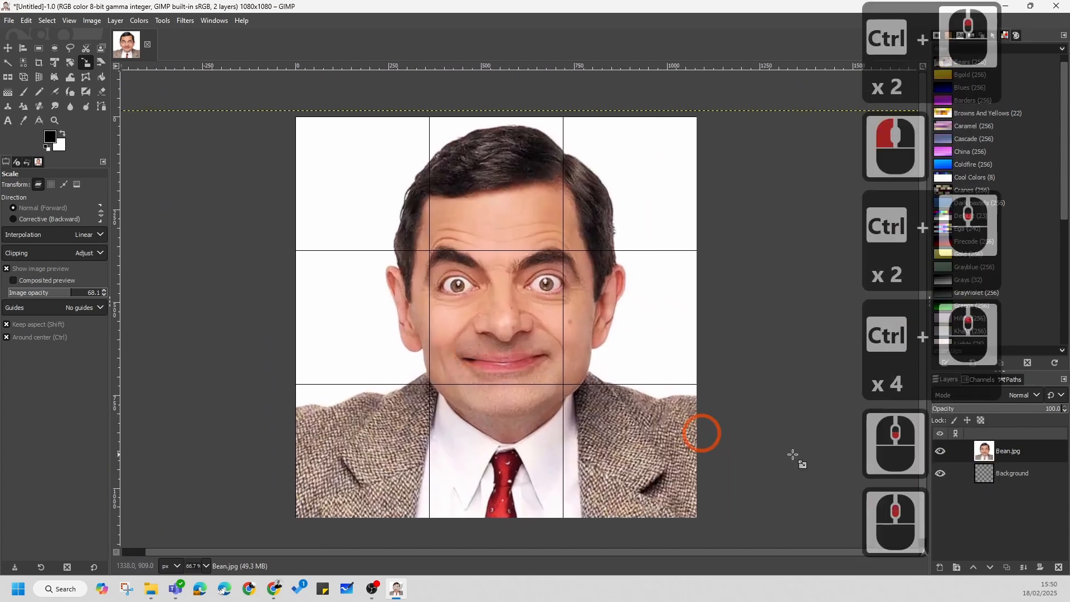
pyautogui.rightClick(1016, 450)
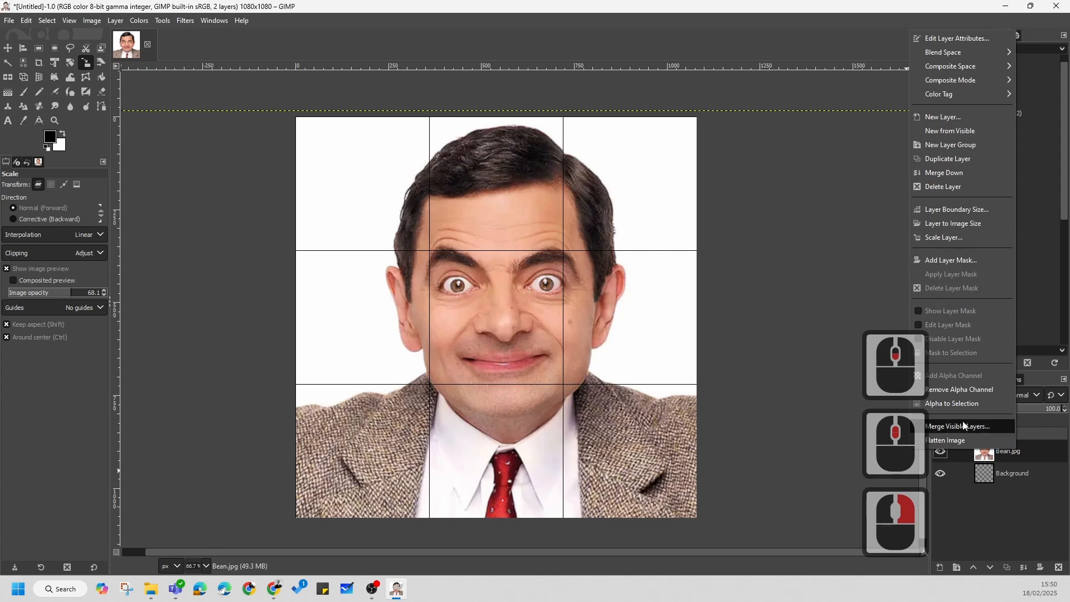
pyautogui.click(1018, 453)
pyautogui.rightClick(1023, 452)
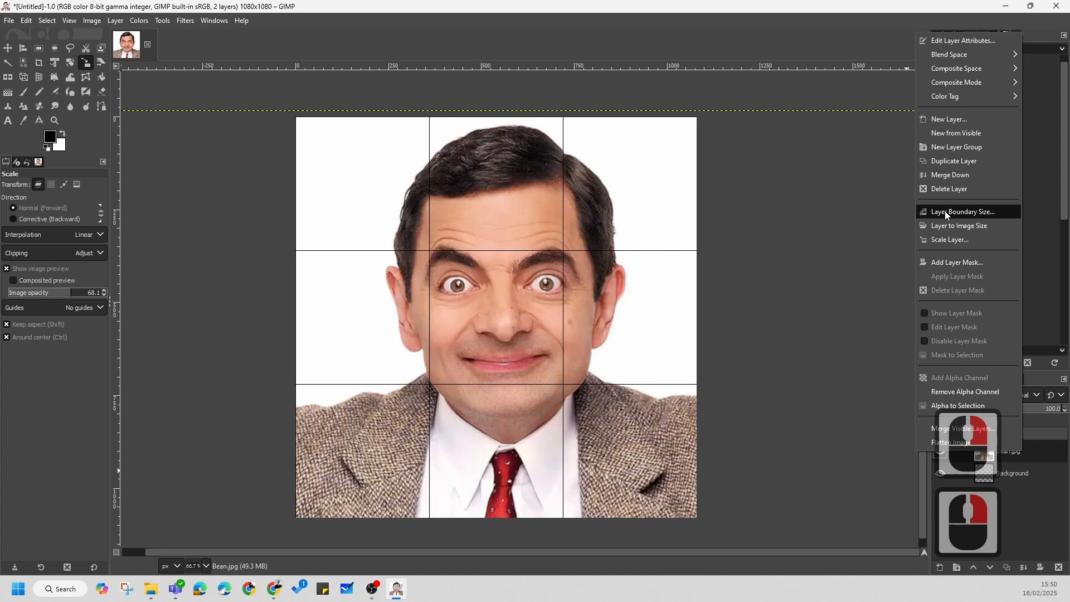
pyautogui.click(953, 226)
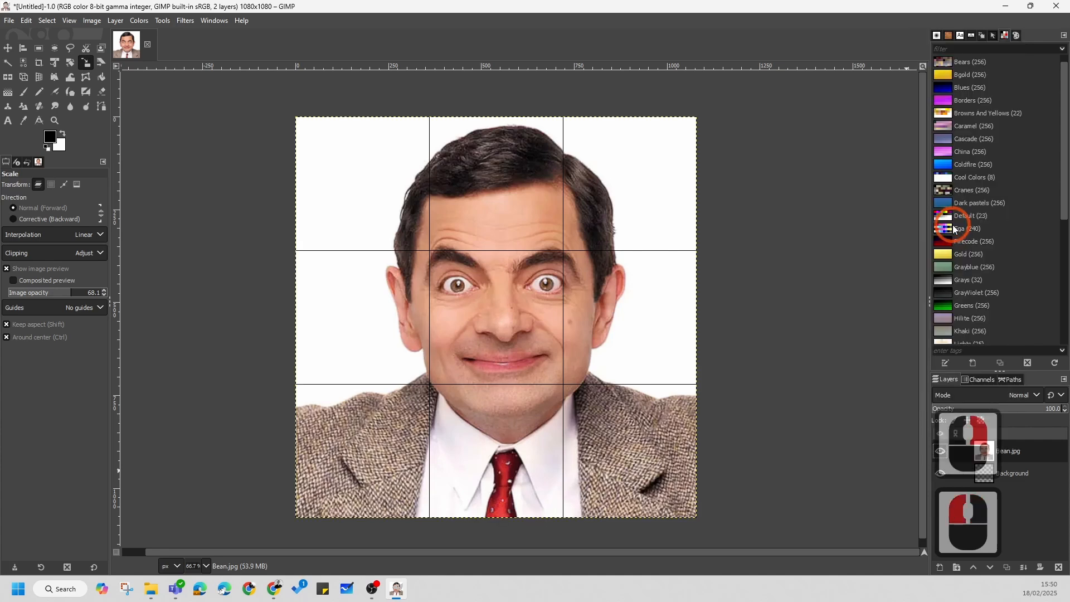
pyautogui.keyDown('ctrl'); pyautogui.scroll(-3, 676, 336); pyautogui.keyUp('ctrl')
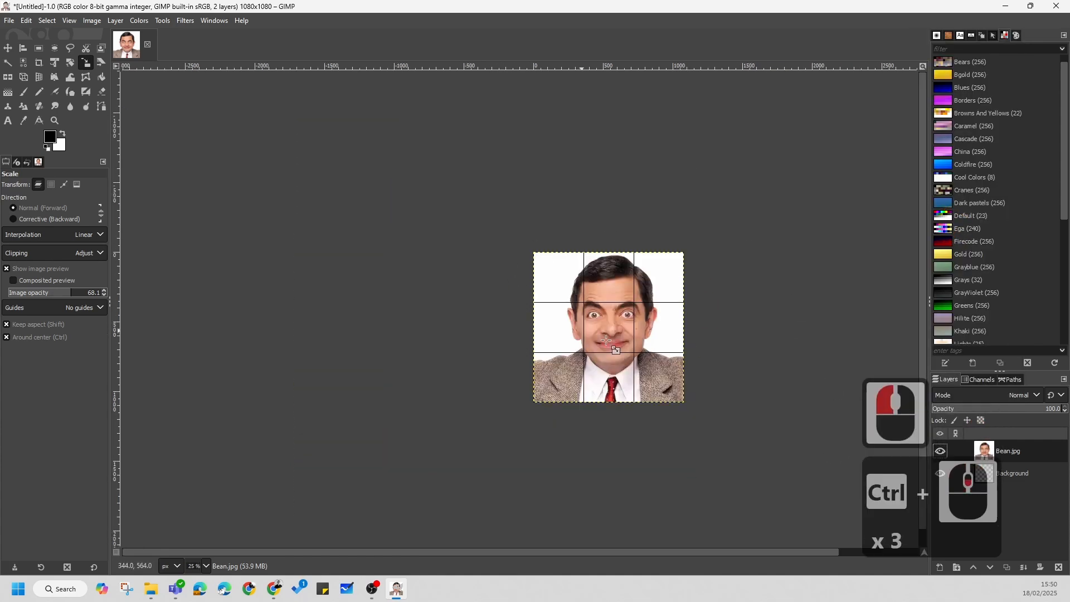
pyautogui.keyDown('ctrl'); pyautogui.scroll(2, 559, 289); pyautogui.keyUp('ctrl')
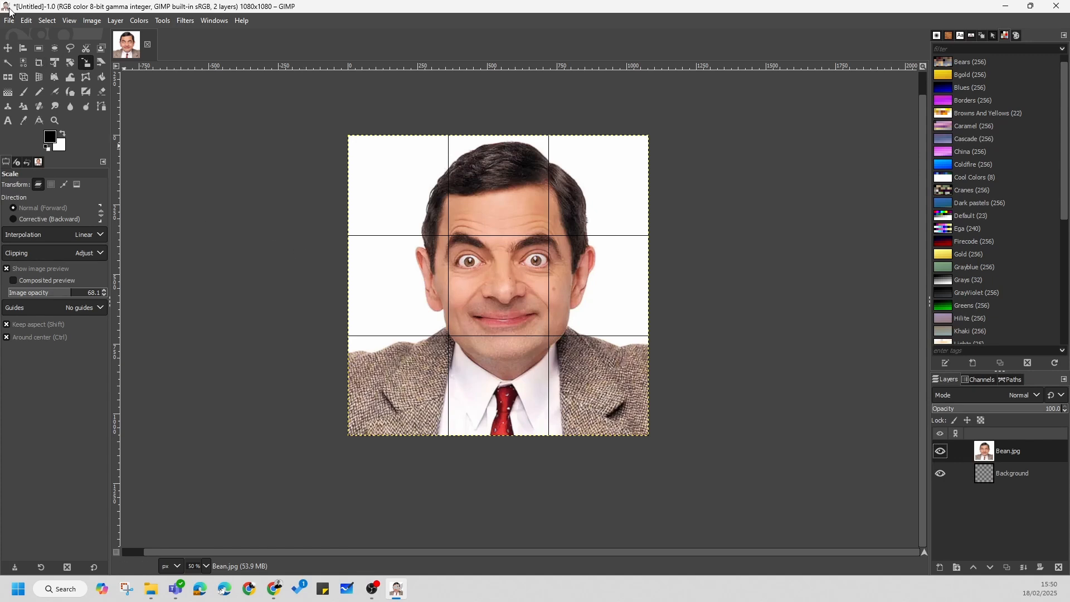
# Step: Switch to the Ultra Document page in Chrome and check the required selfie format and file-naming example
pyautogui.moveTo(276, 592)
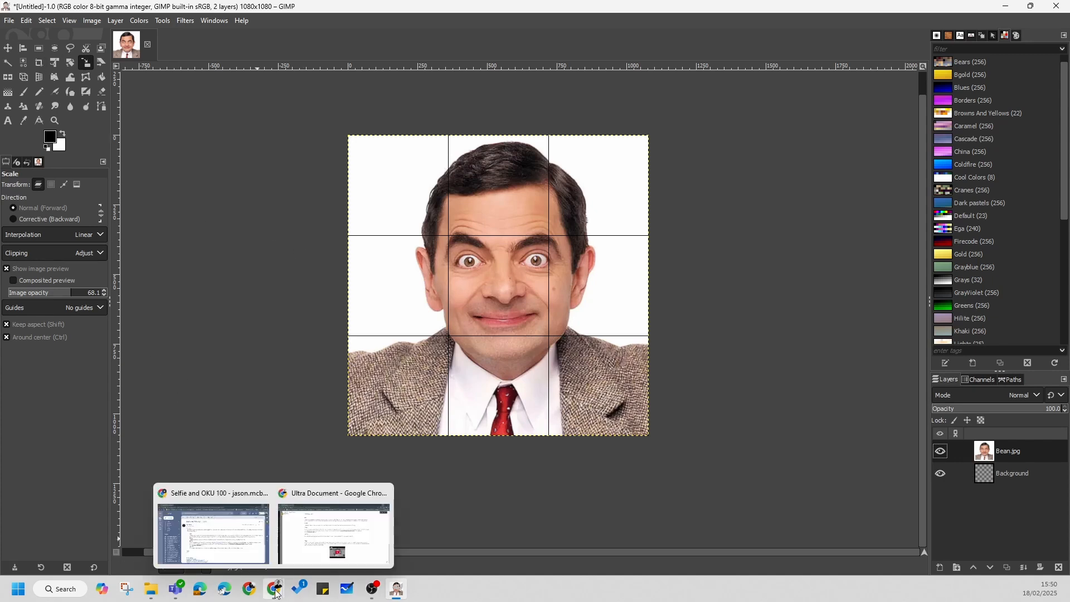
pyautogui.click(314, 539)
pyautogui.click(429, 265)
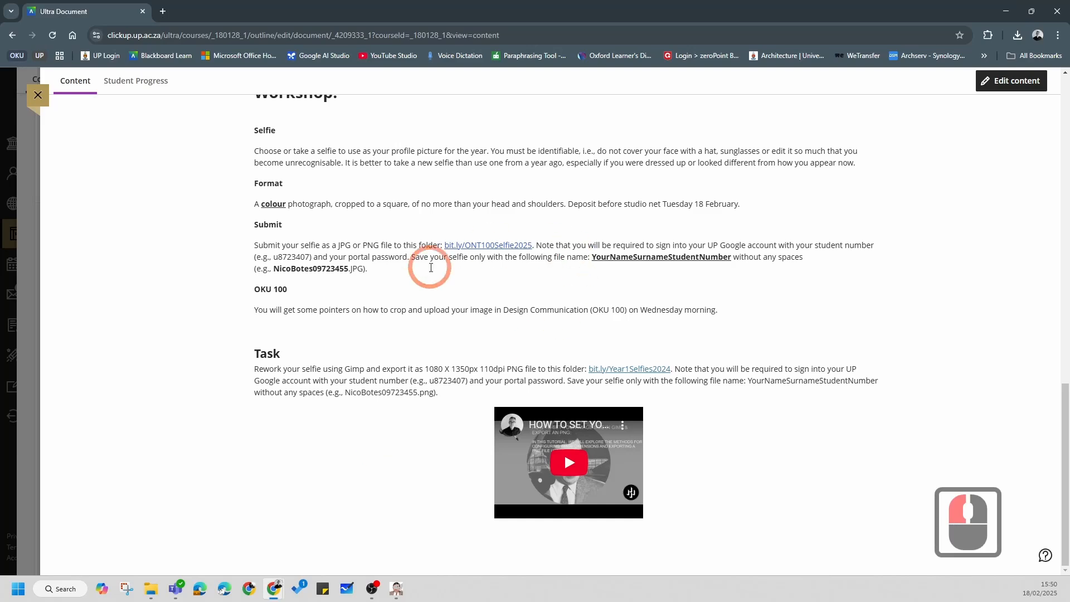
pyautogui.keyDown('ctrl'); pyautogui.scroll(2, 346, 336); pyautogui.keyUp('ctrl')
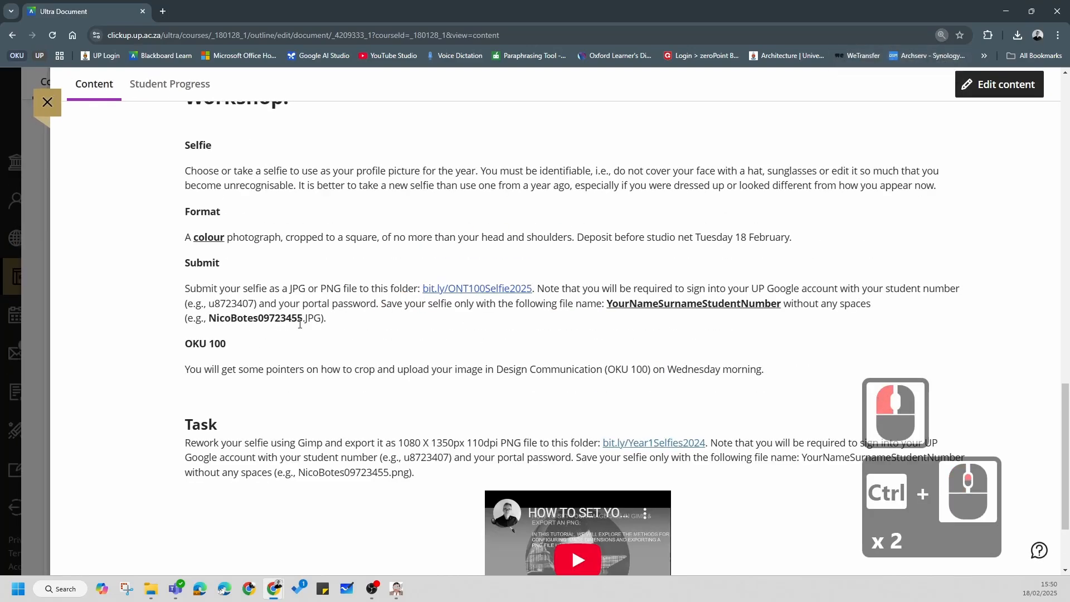
pyautogui.moveTo(213, 319); pyautogui.dragTo(326, 320)
pyautogui.click(220, 320)
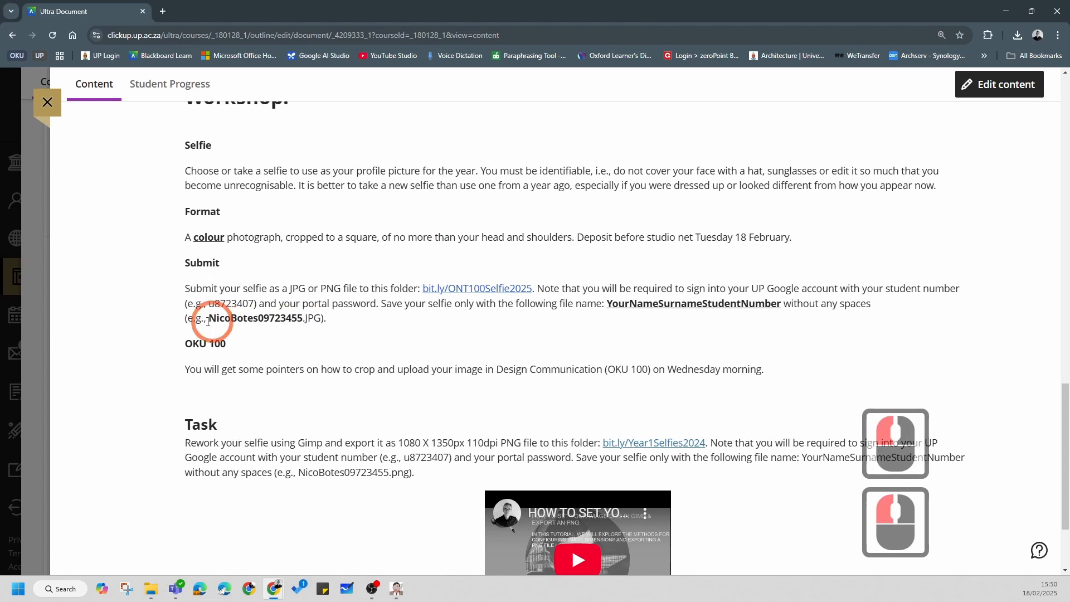
pyautogui.click(1006, 12)
pyautogui.click(14, 22)
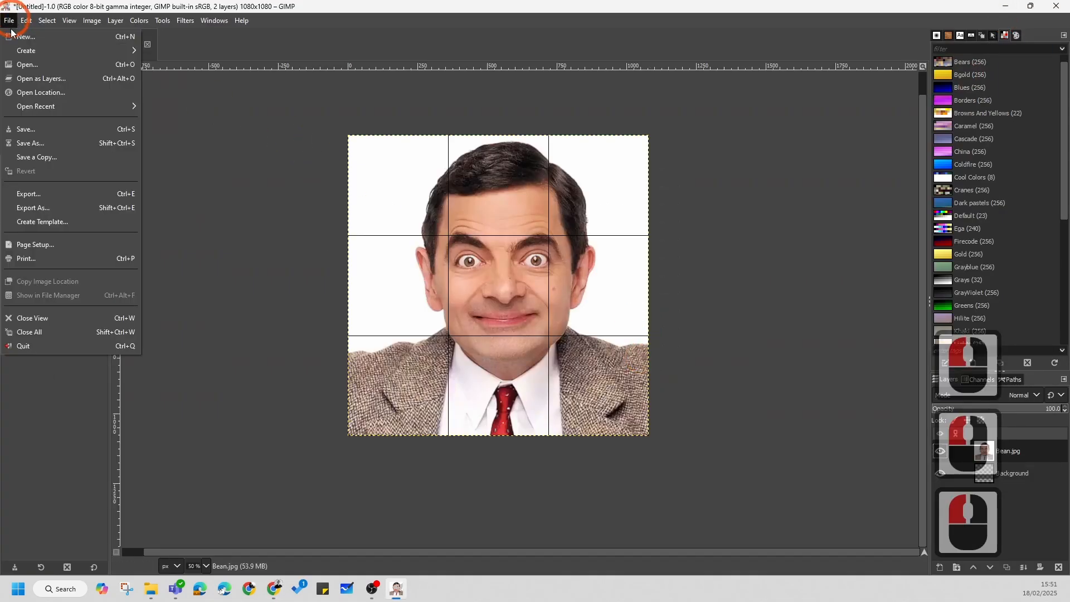
pyautogui.click(39, 208)
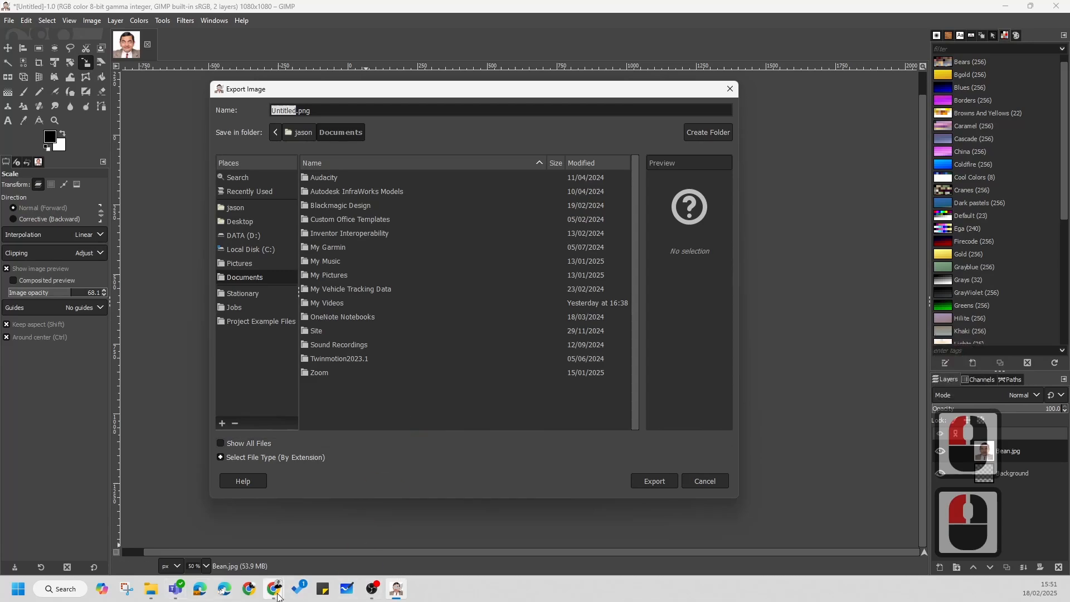
pyautogui.click(307, 554)
pyautogui.moveTo(274, 589)
pyautogui.click(322, 520)
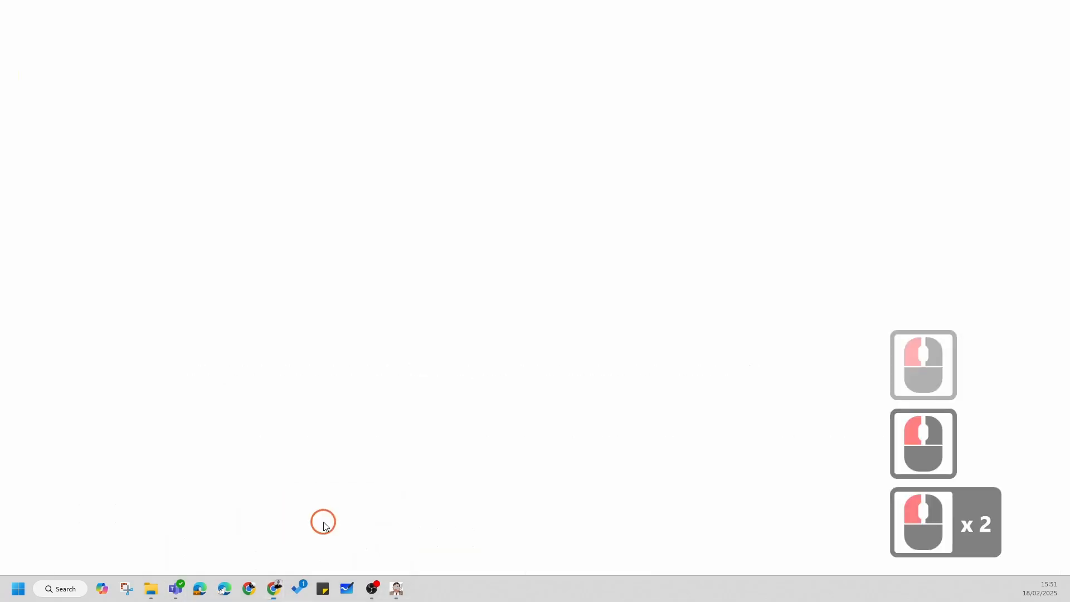
pyautogui.click(364, 391)
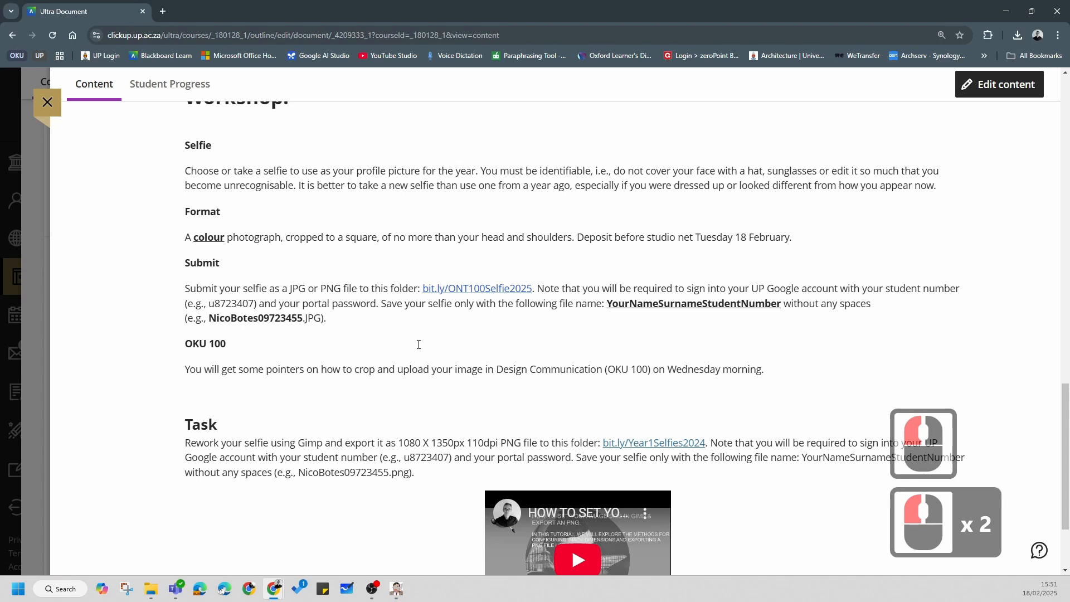
pyautogui.click(1005, 10)
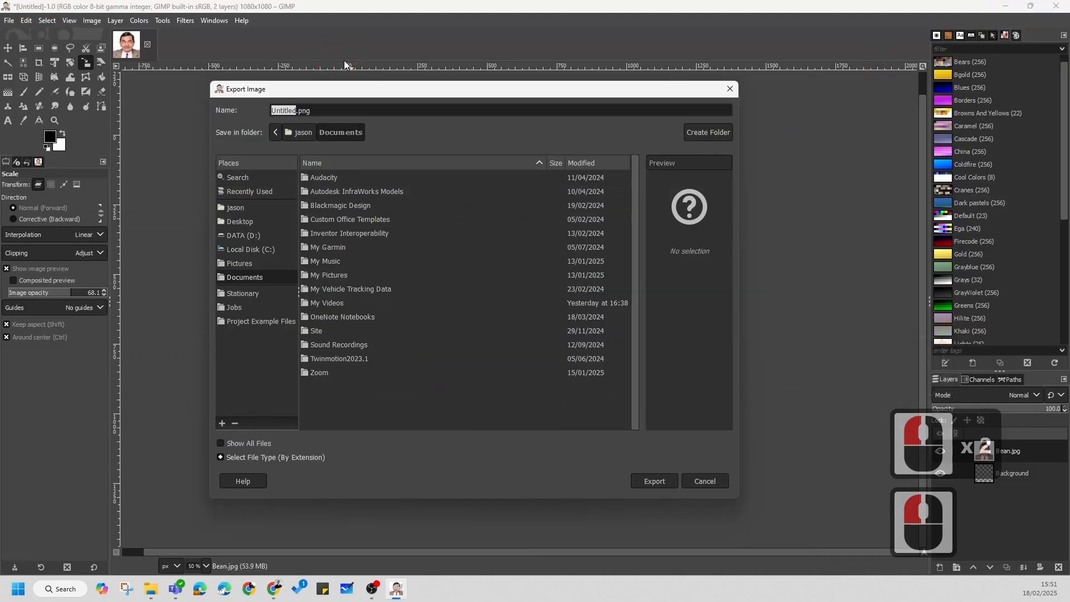
pyautogui.click(328, 110)
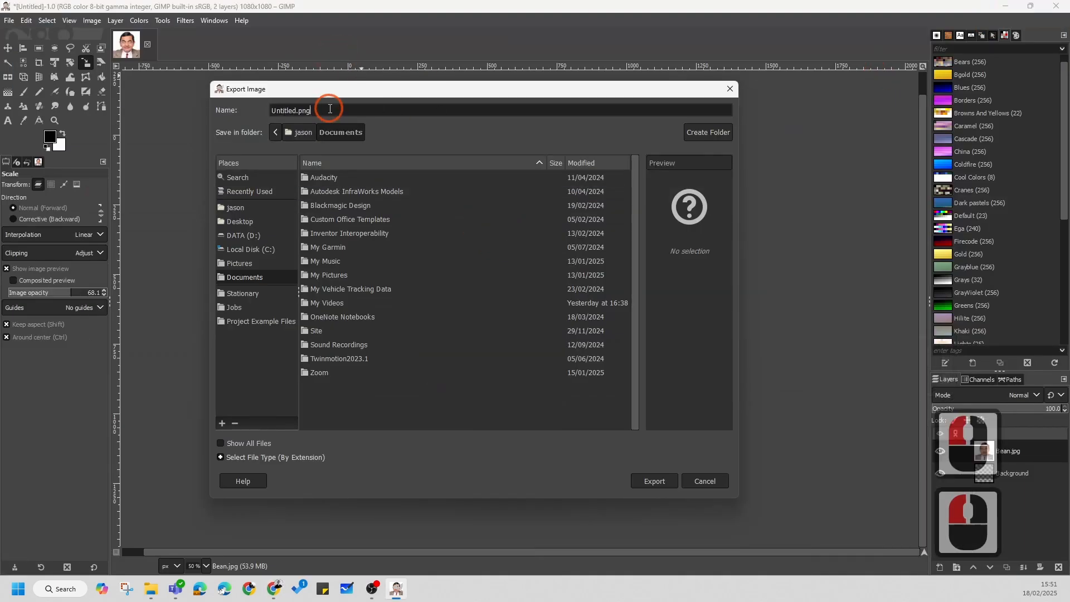
pyautogui.click(240, 284)
pyautogui.click(728, 87)
# Step: Start exporting the image and name the file BakedBean followed directly by the student number, without spaces
pyautogui.click(9, 21)
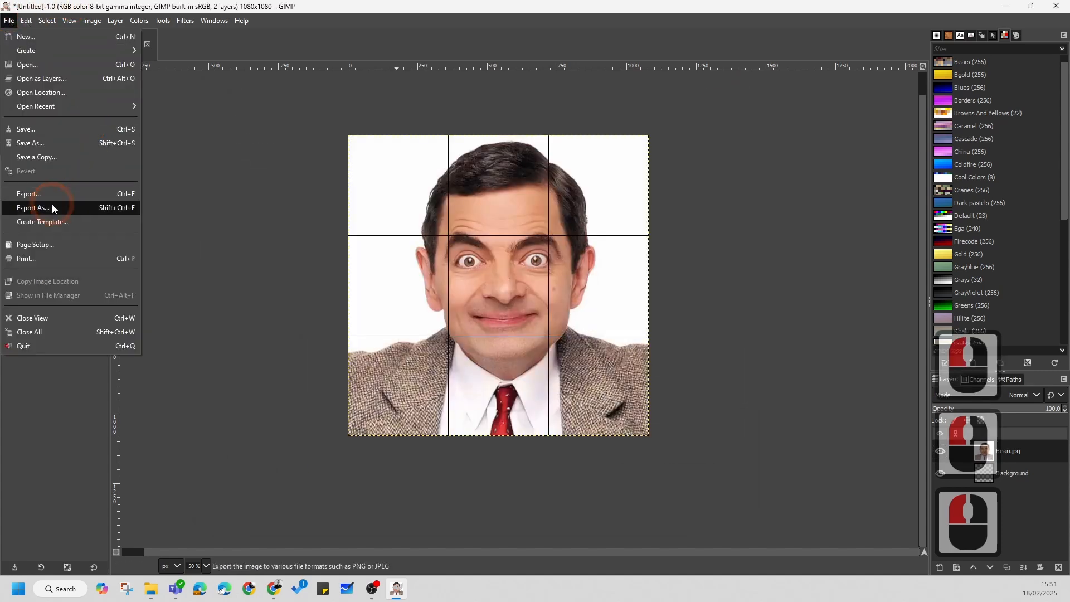
pyautogui.click(111, 207)
pyautogui.click(257, 457)
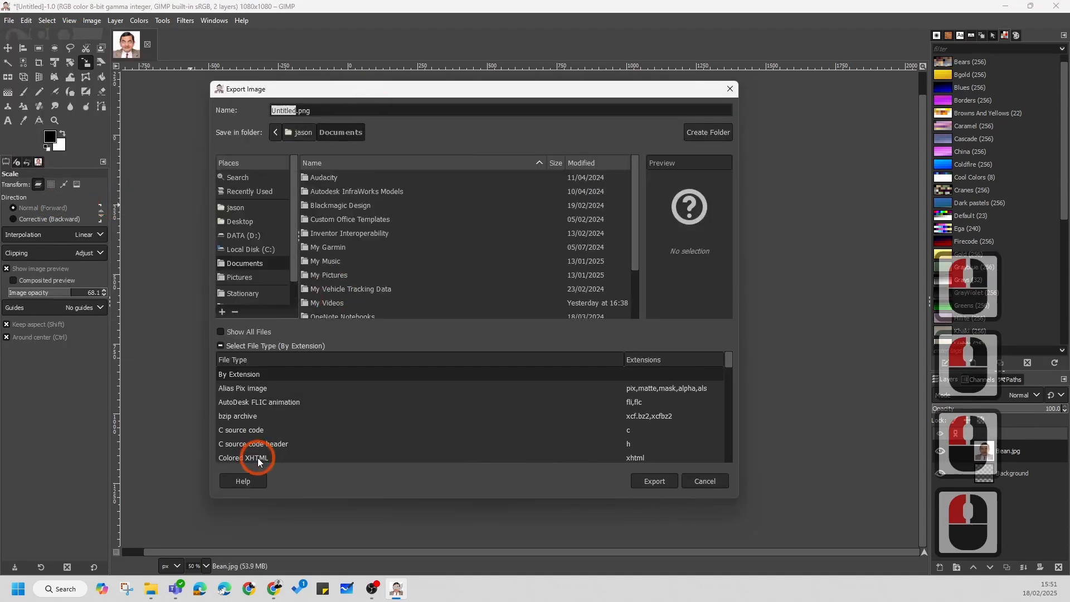
pyautogui.scroll(-17, 302, 423)
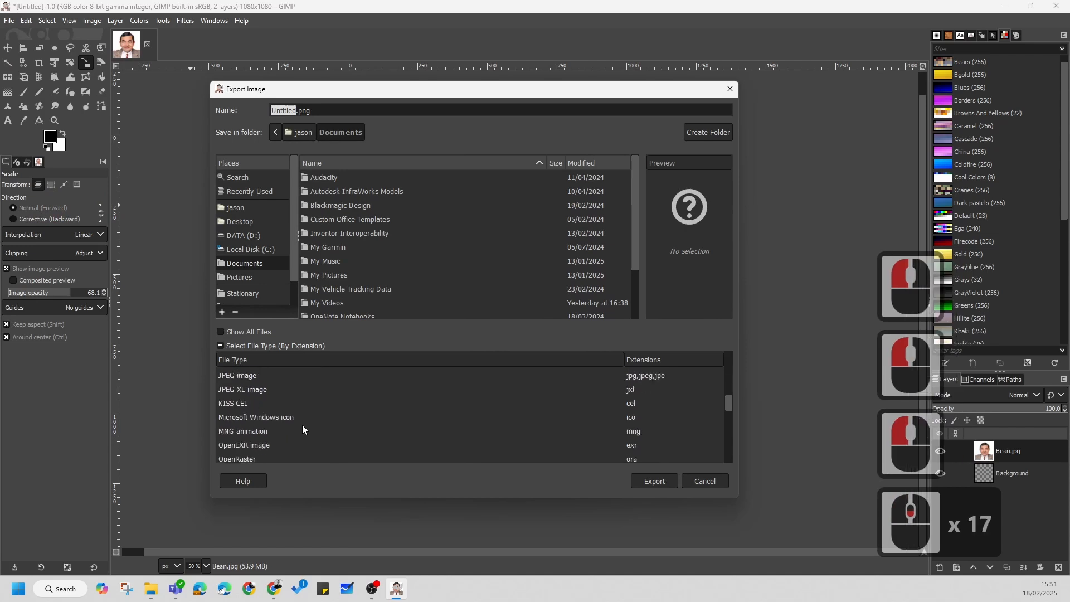
pyautogui.scroll(9, 302, 425)
pyautogui.tripleClick(323, 107)
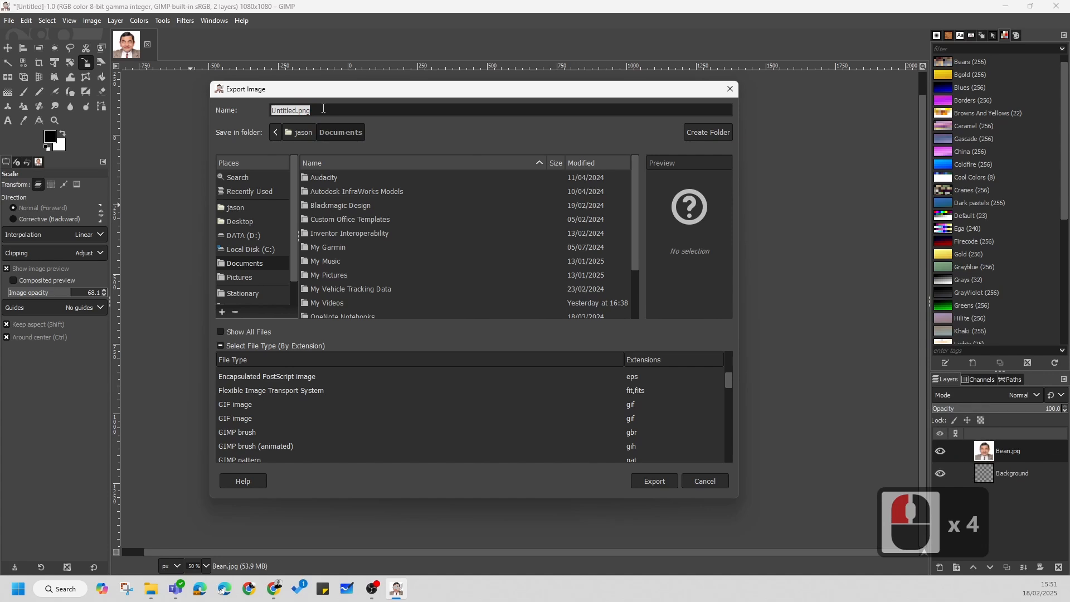
pyautogui.write('Baked')
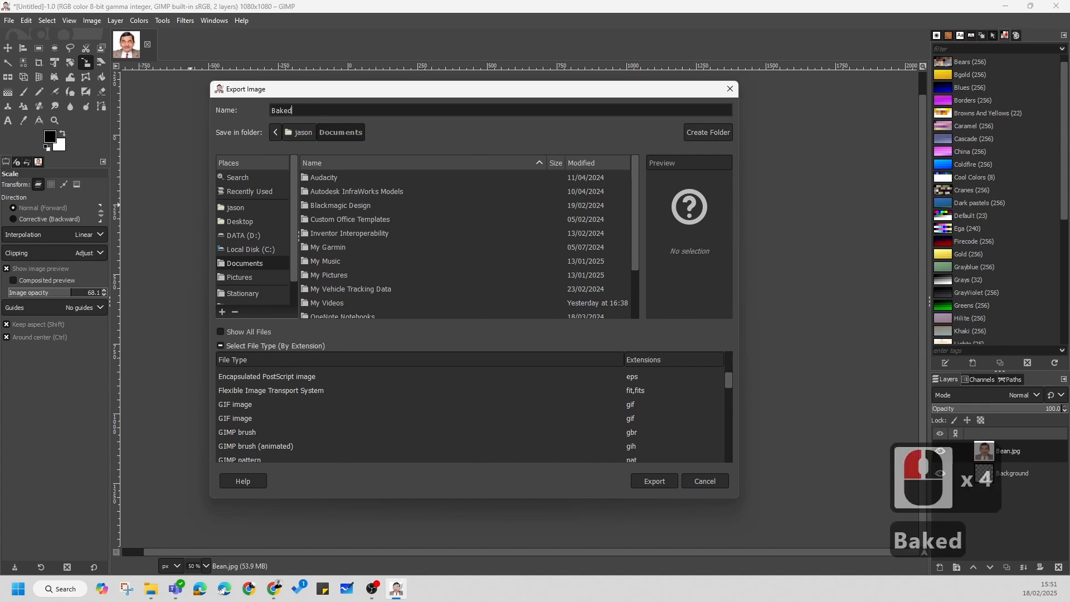
pyautogui.write('Bean')
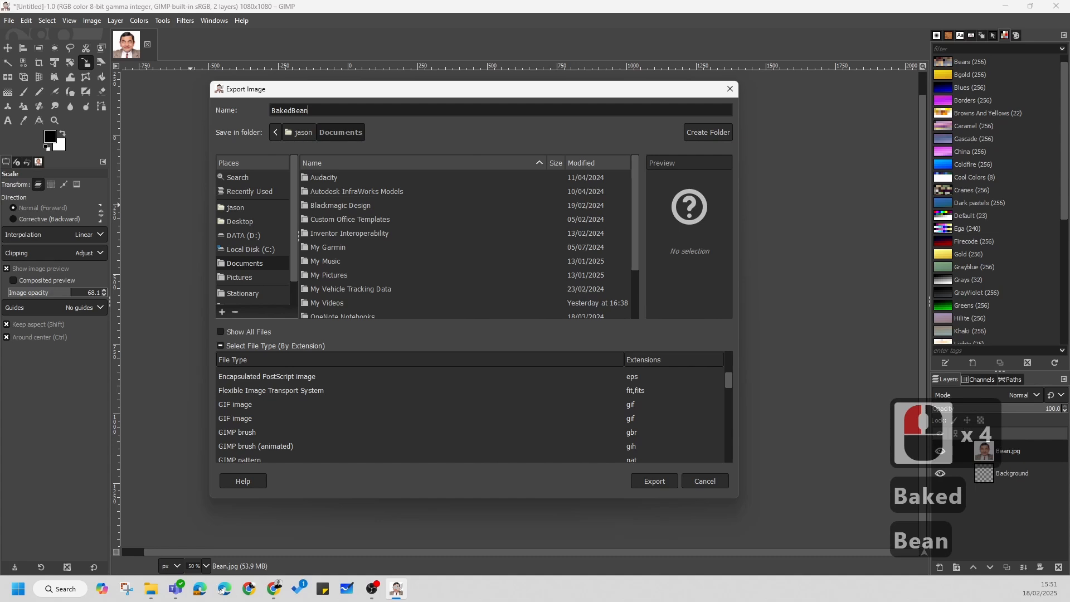
pyautogui.write('0123')
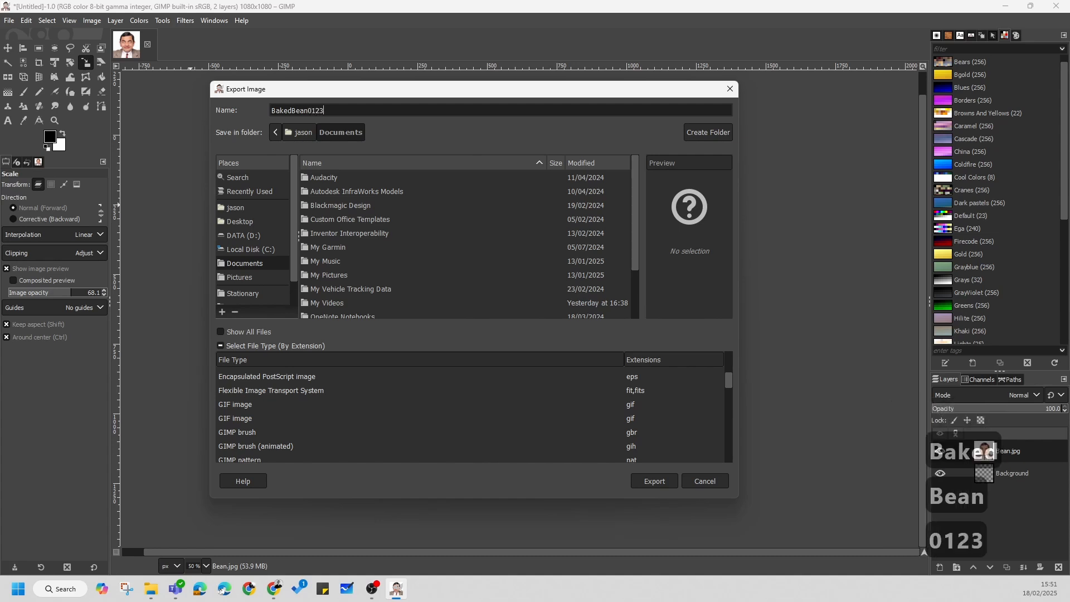
pyautogui.write('456')
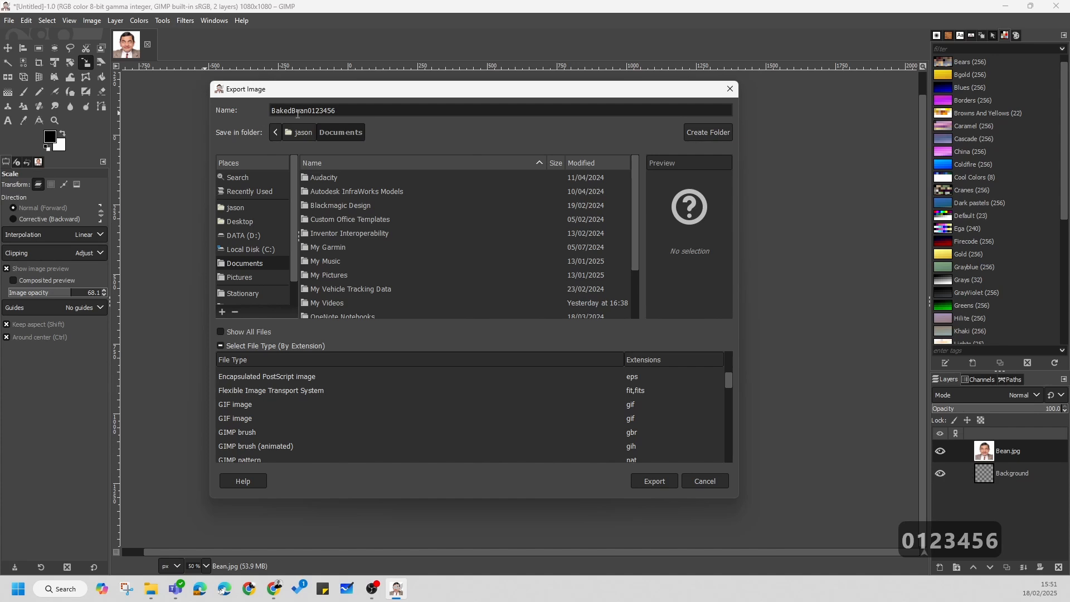
# Step: Choose the workshop folder on the Desktop and the JPEG image file type, and complete the export
pyautogui.doubleClick(242, 221)
pyautogui.doubleClick(334, 177)
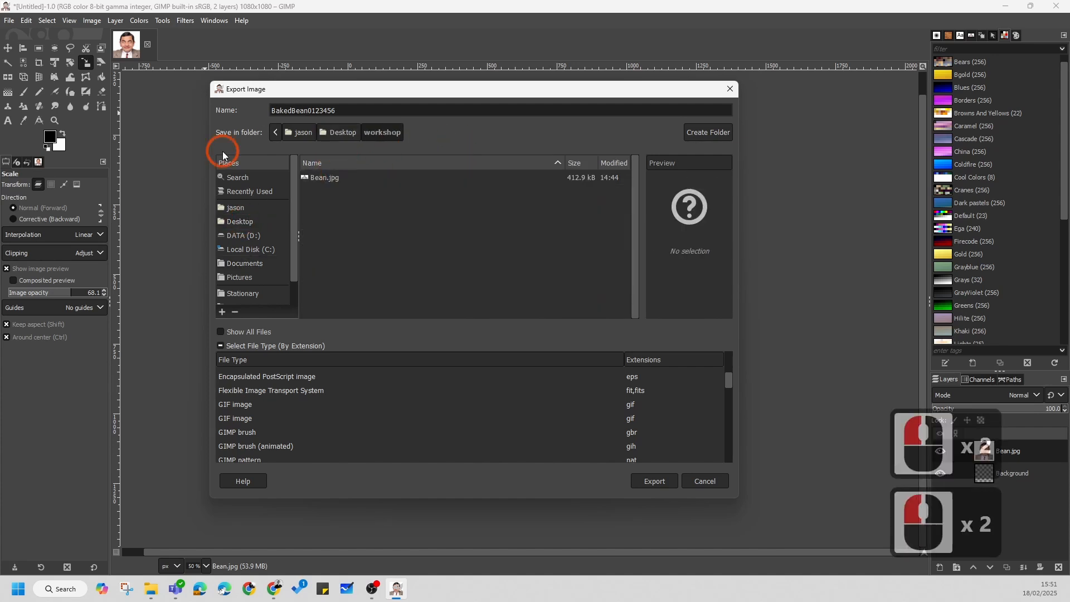
pyautogui.scroll(-8, 242, 413)
pyautogui.click(243, 394)
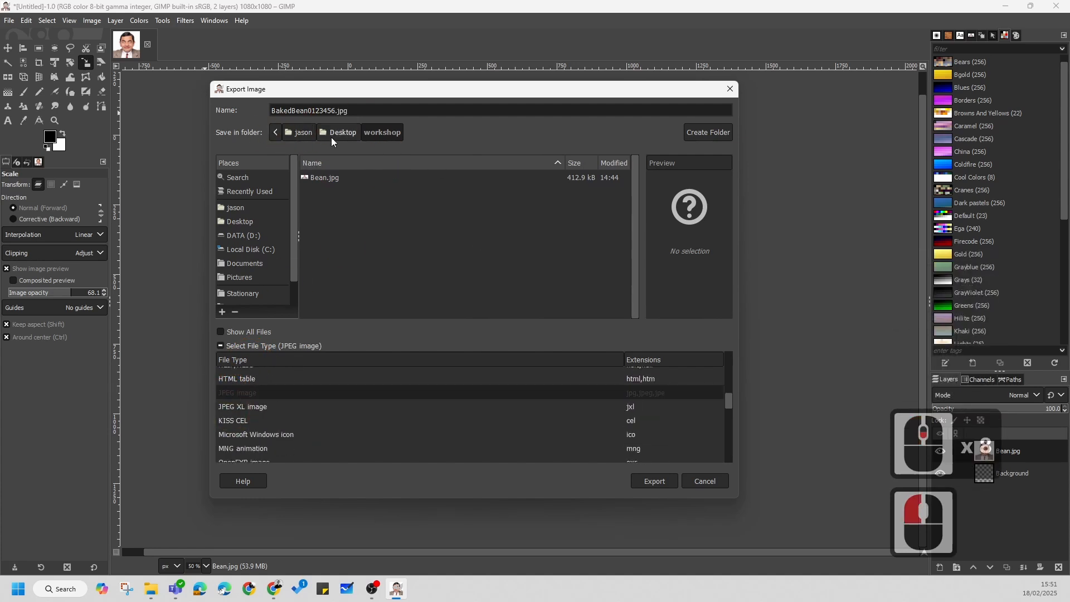
pyautogui.click(651, 479)
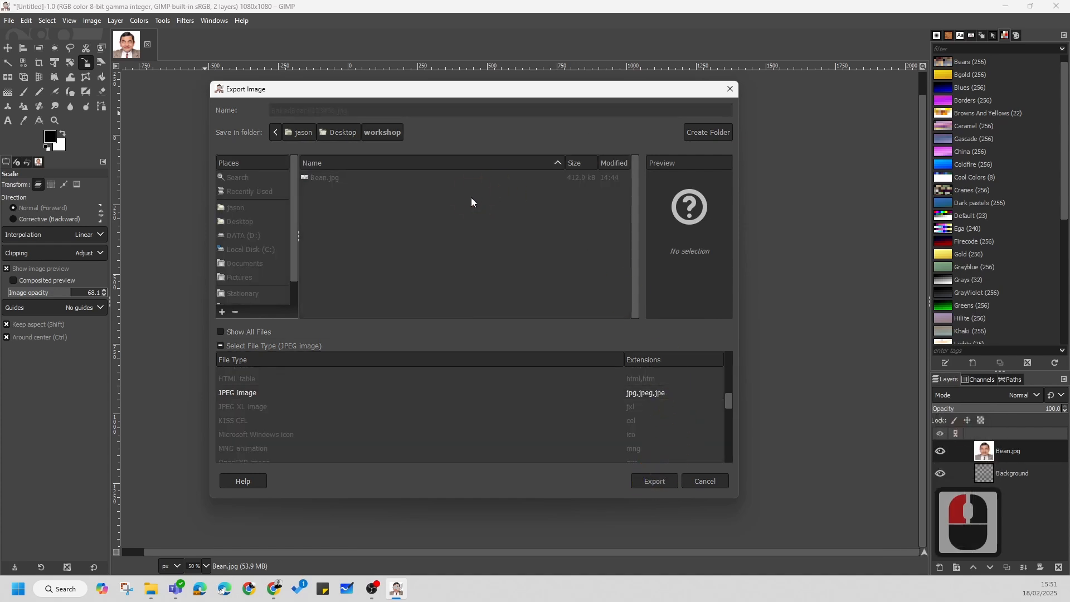
pyautogui.click(542, 436)
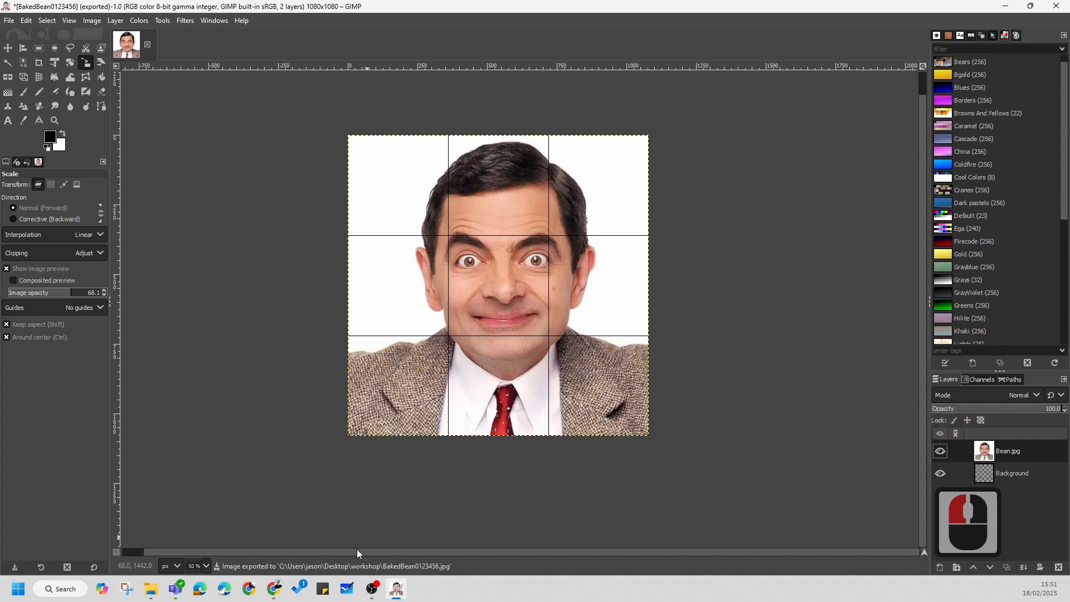
# Step: Open the workshop folder from the desktop and inspect the exported JPG in the image viewer
pyautogui.click(1008, 6)
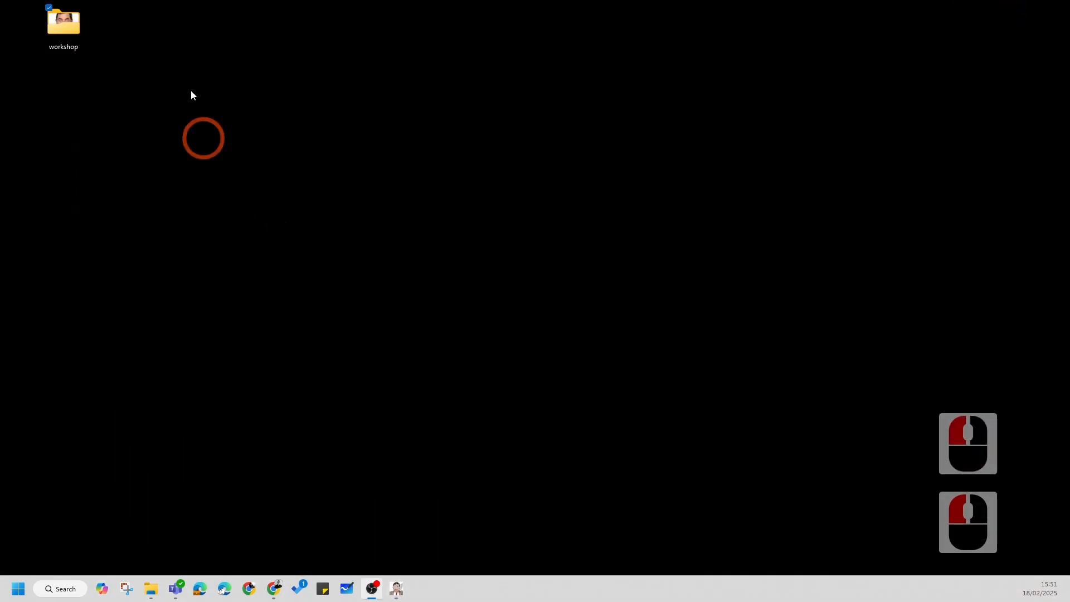
pyautogui.doubleClick(63, 23)
pyautogui.click(368, 234)
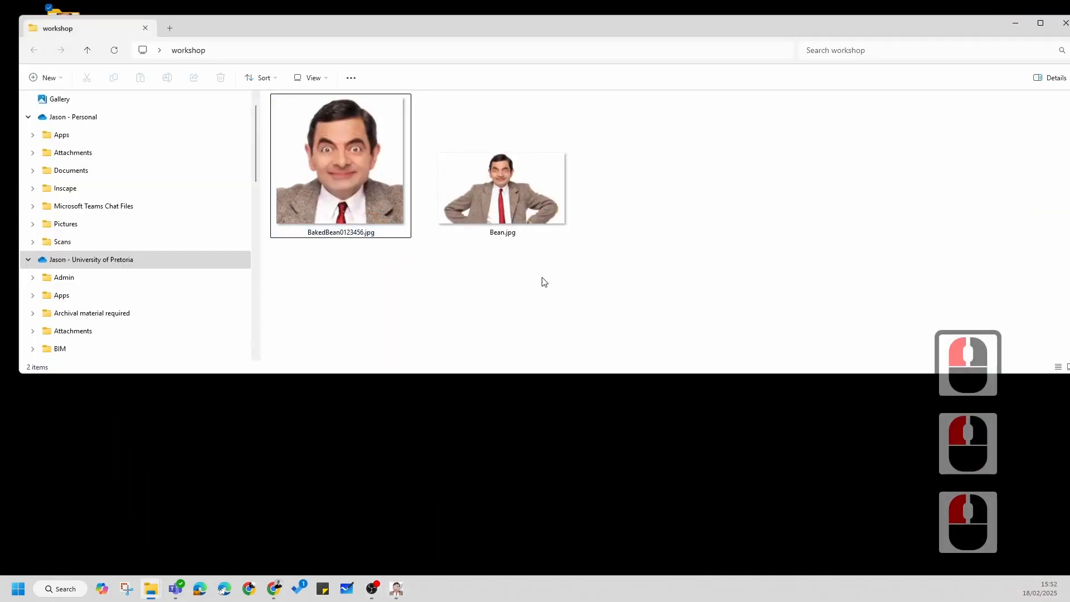
pyautogui.click(523, 277)
pyautogui.doubleClick(333, 173)
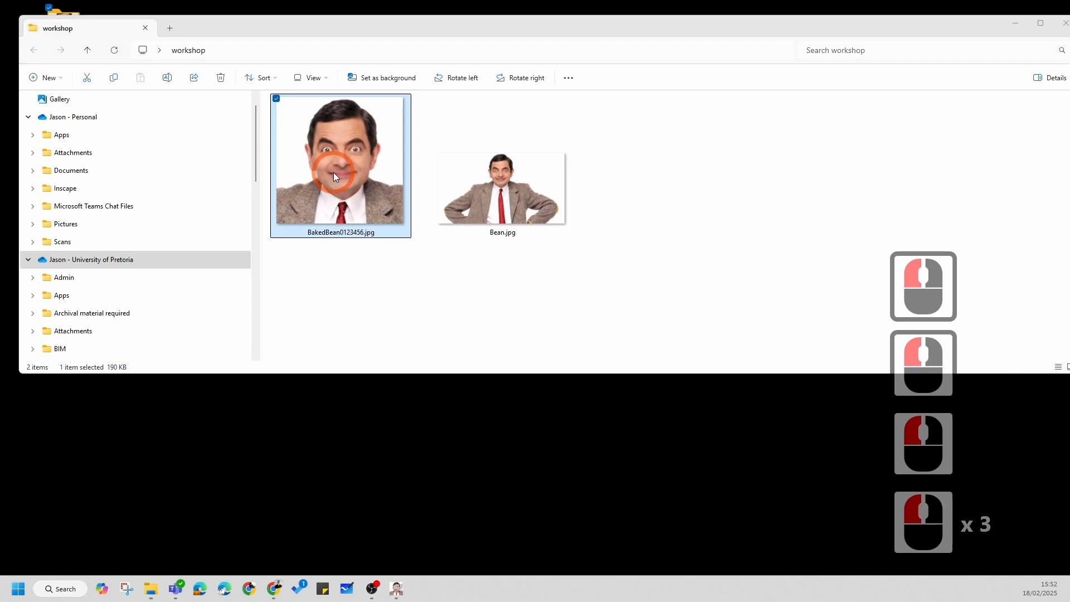
pyautogui.moveTo(433, 113); pyautogui.dragTo(320, 1)
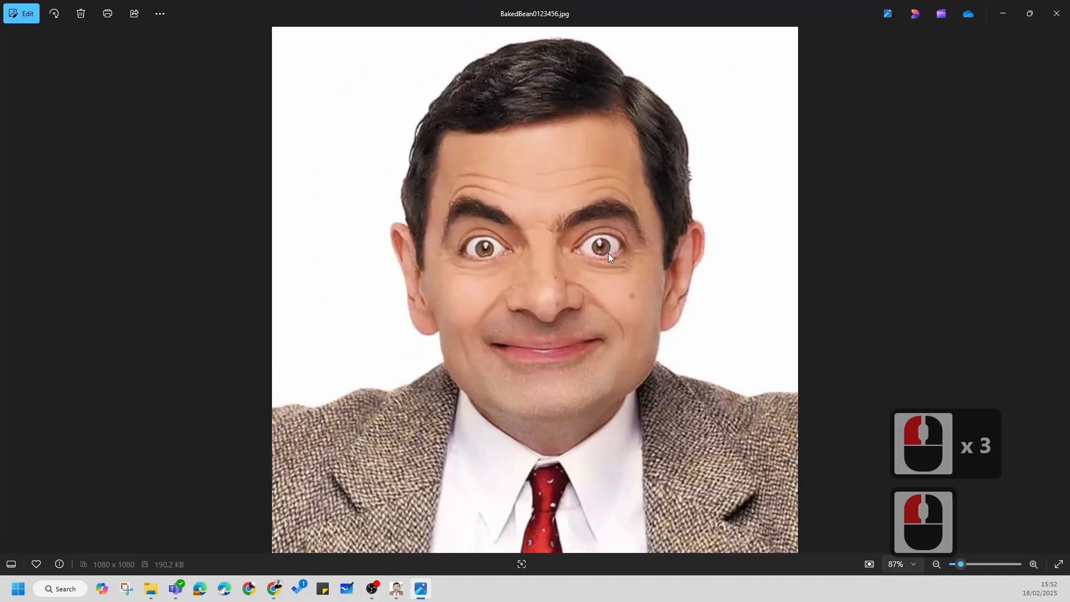
pyautogui.click(1056, 14)
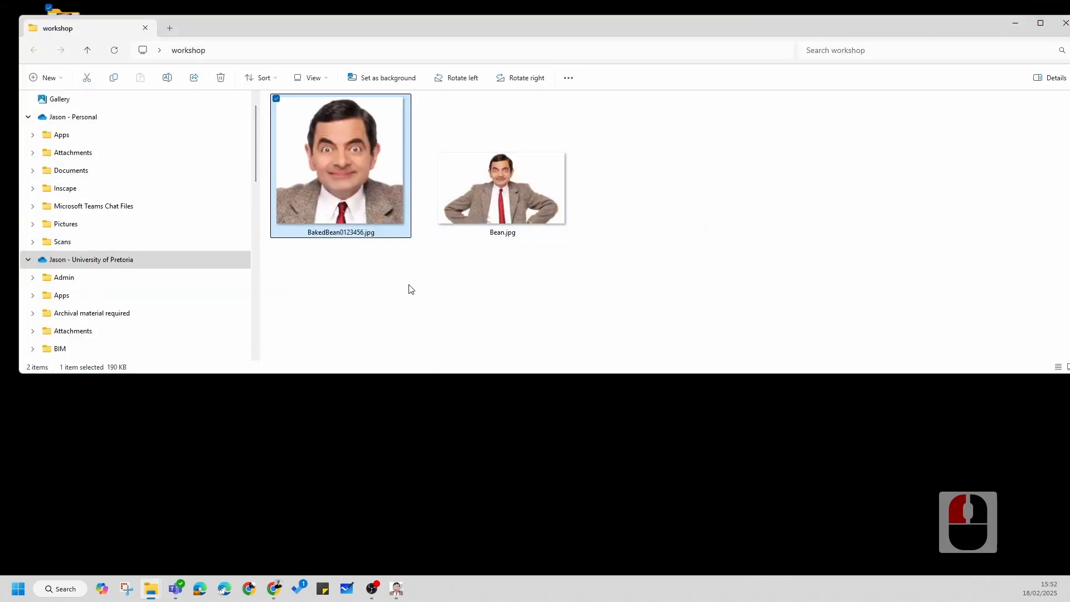
pyautogui.click(355, 243)
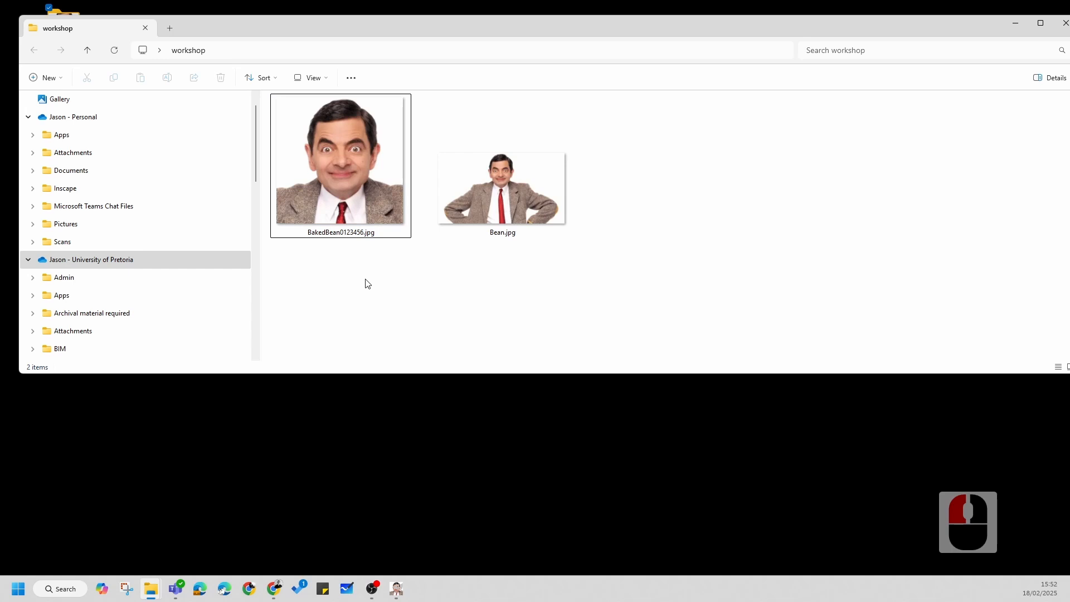